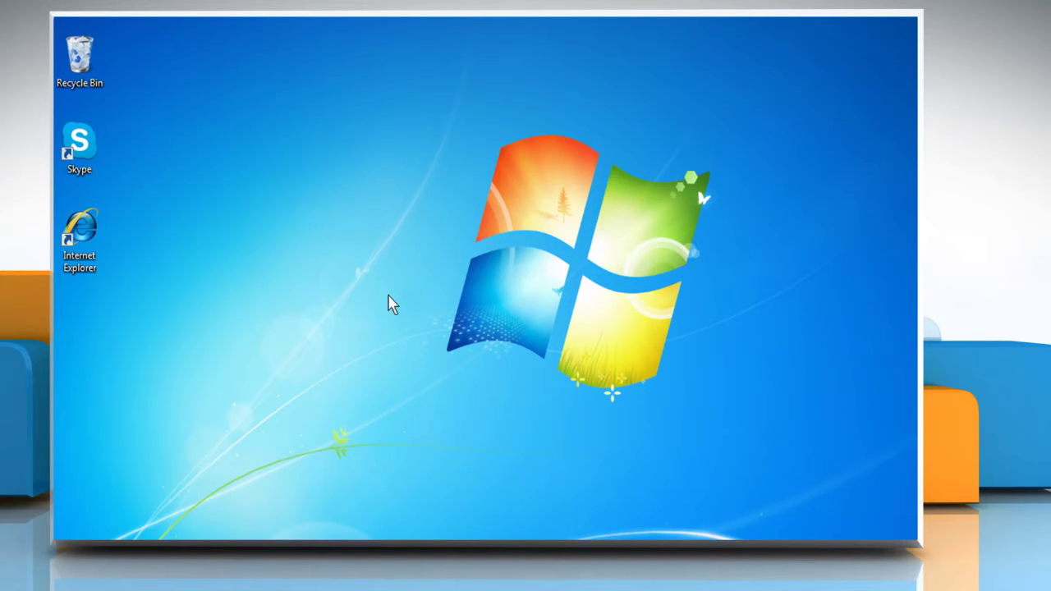
pyautogui.rightClick(86, 238)
pyautogui.click(136, 243)
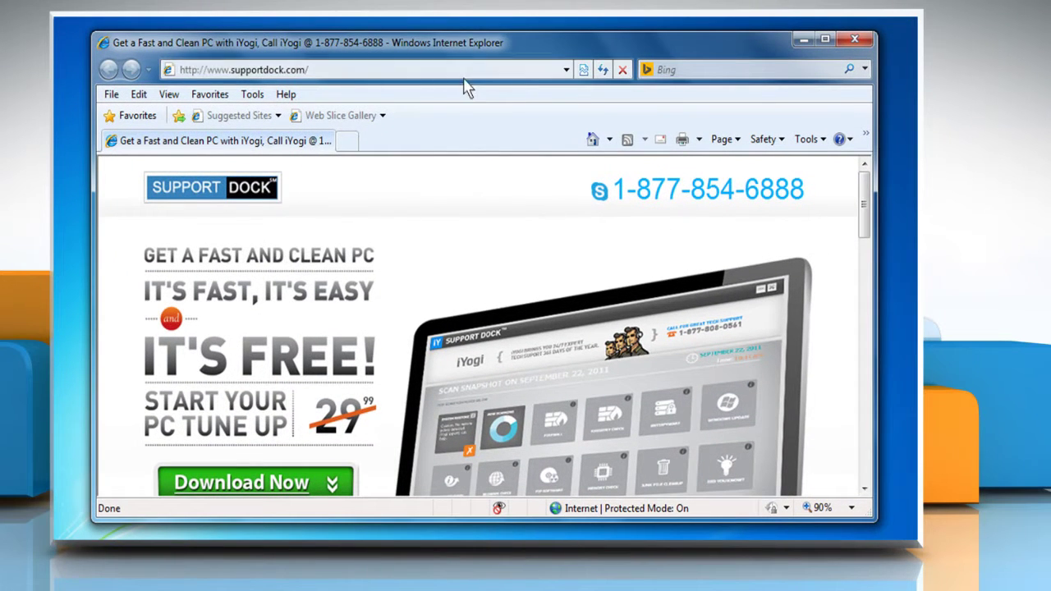
pyautogui.click(459, 71)
pyautogui.write('htt')
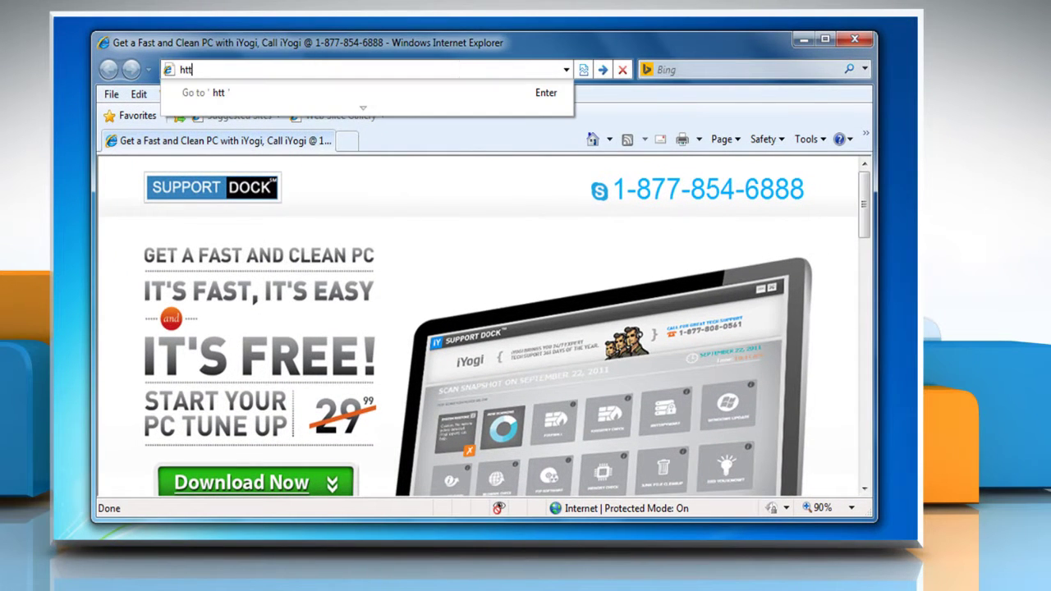
pyautogui.write('p://www.')
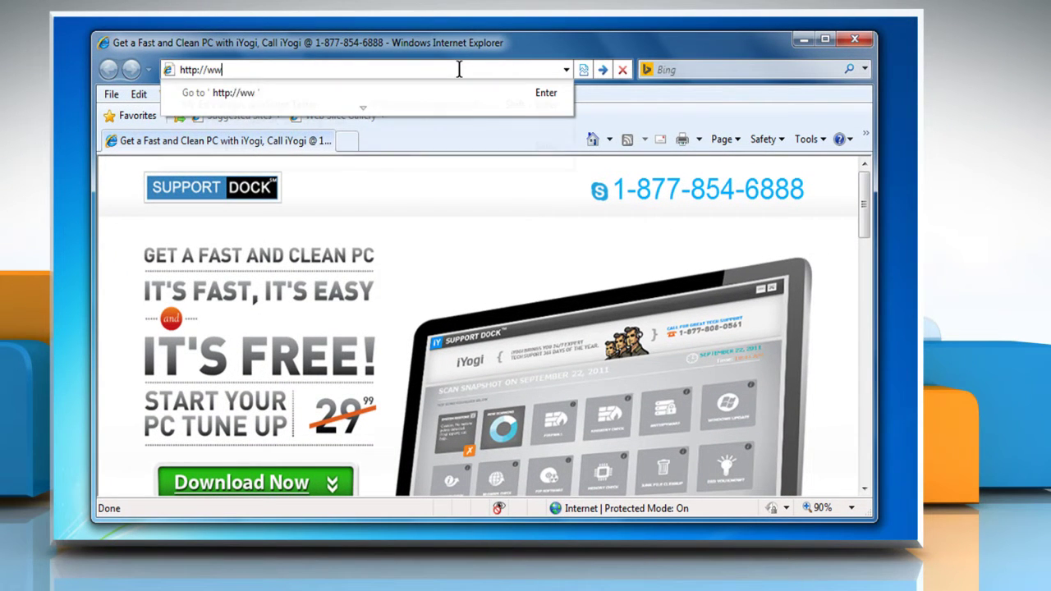
pyautogui.press('Escape')
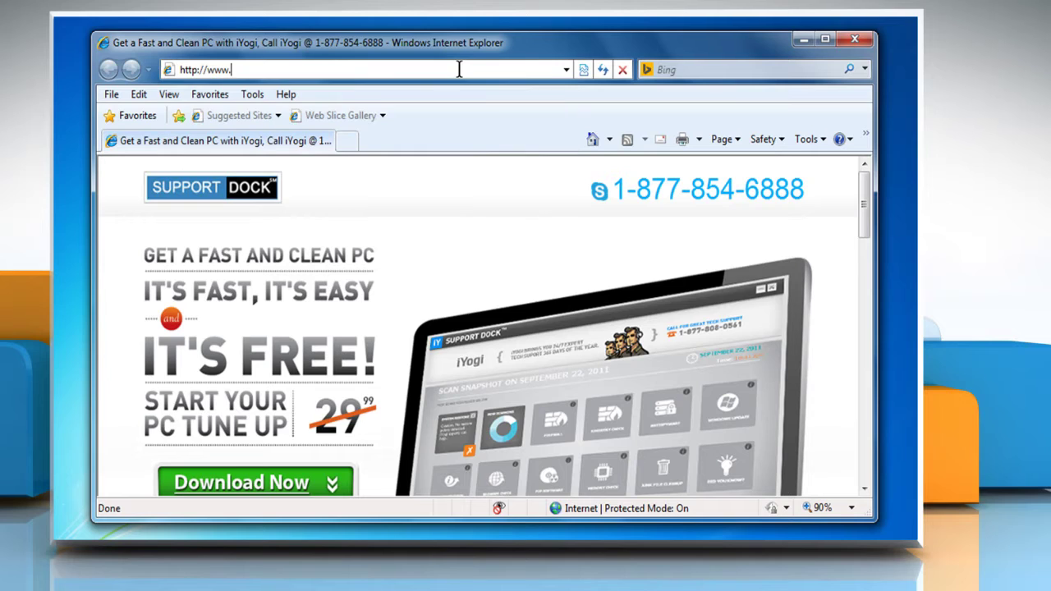
pyautogui.write('mistered.')
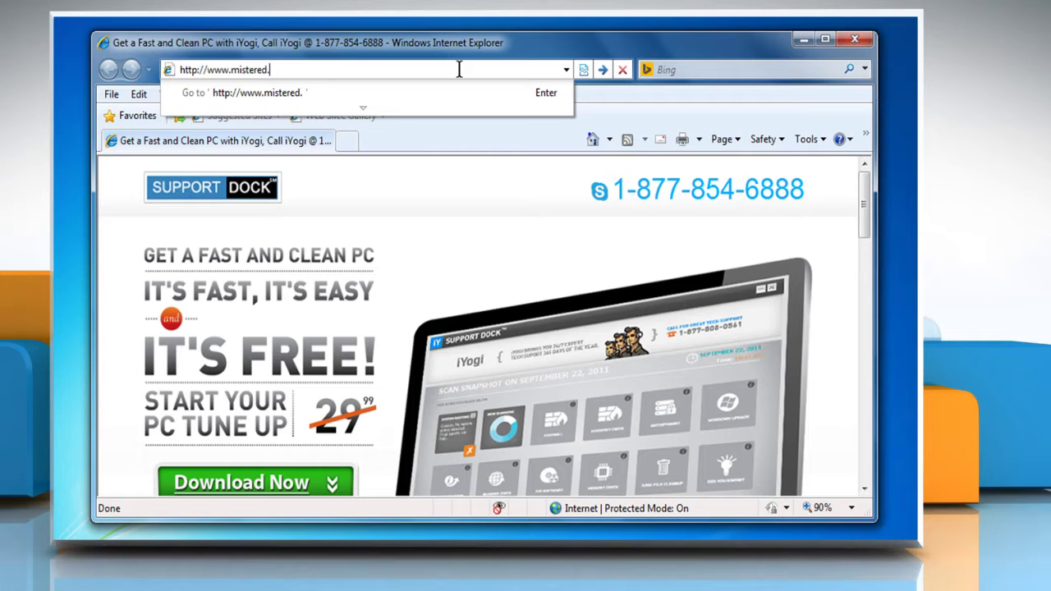
pyautogui.write('us/test/')
pyautogui.write('a')
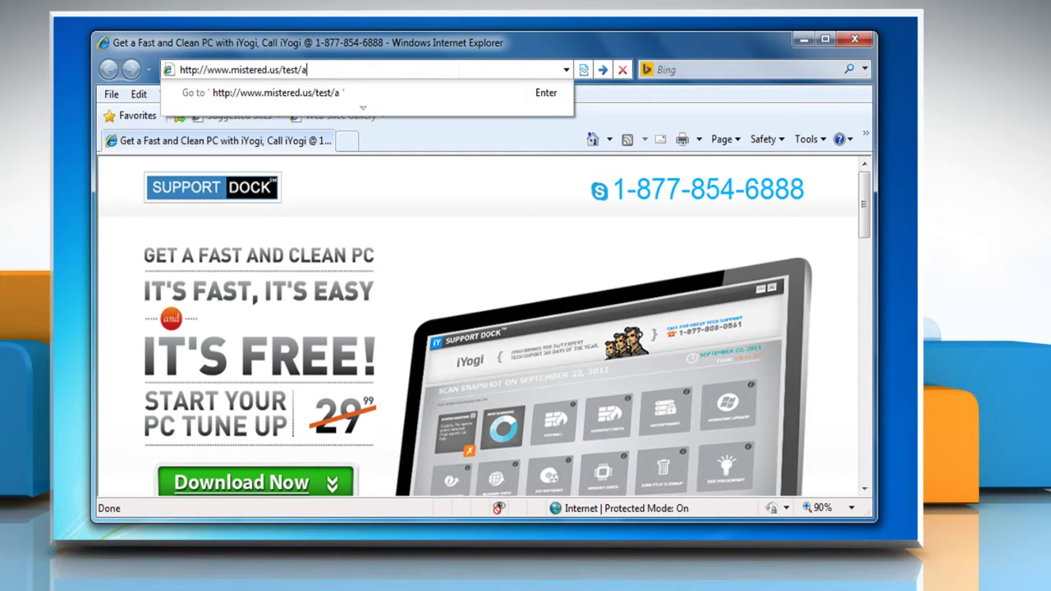
pyautogui.write('lert.shtml')
pyautogui.press('Return')
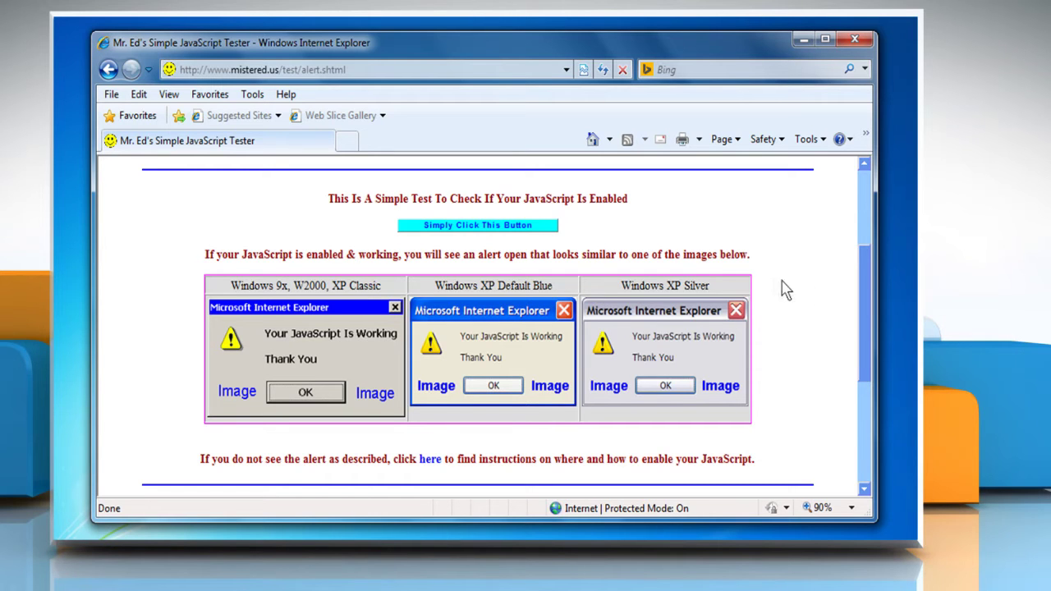
pyautogui.click(479, 234)
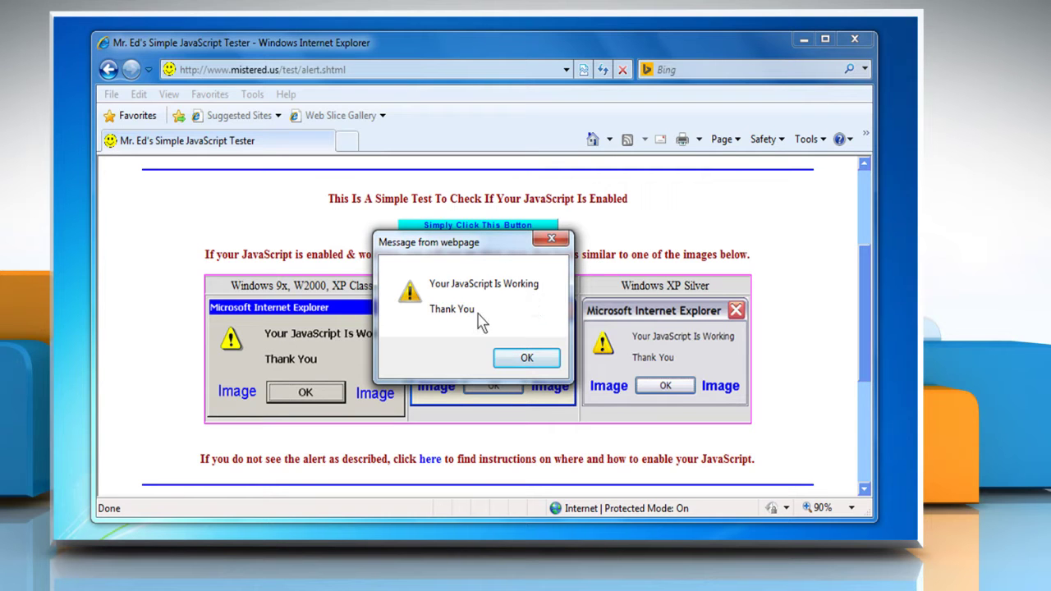
pyautogui.click(525, 359)
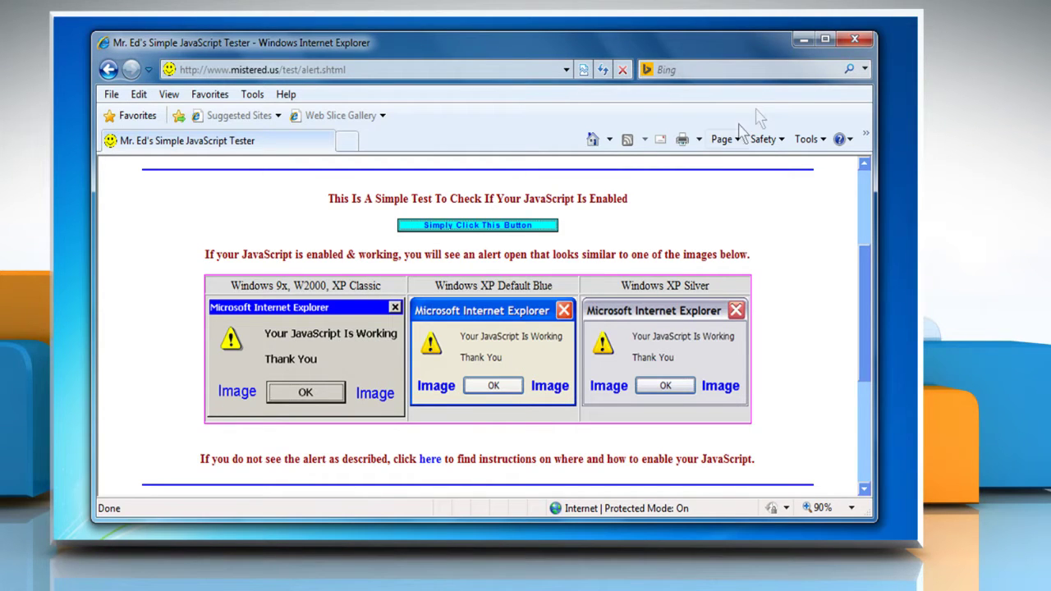
# Close Internet Explorer and run cmd as administrator from the Start menu search.
pyautogui.click(854, 41)
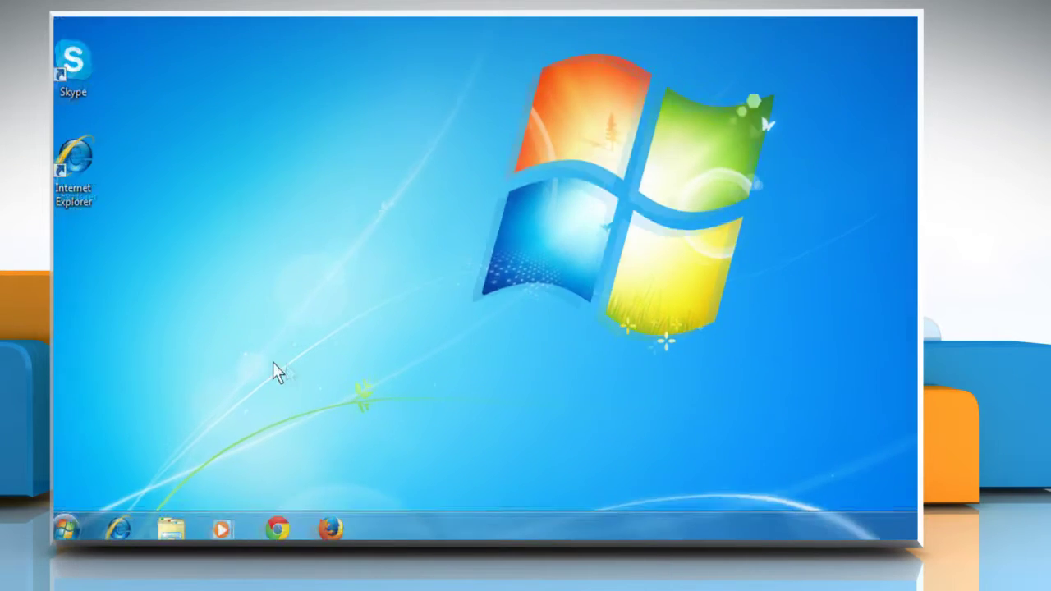
pyautogui.click(75, 519)
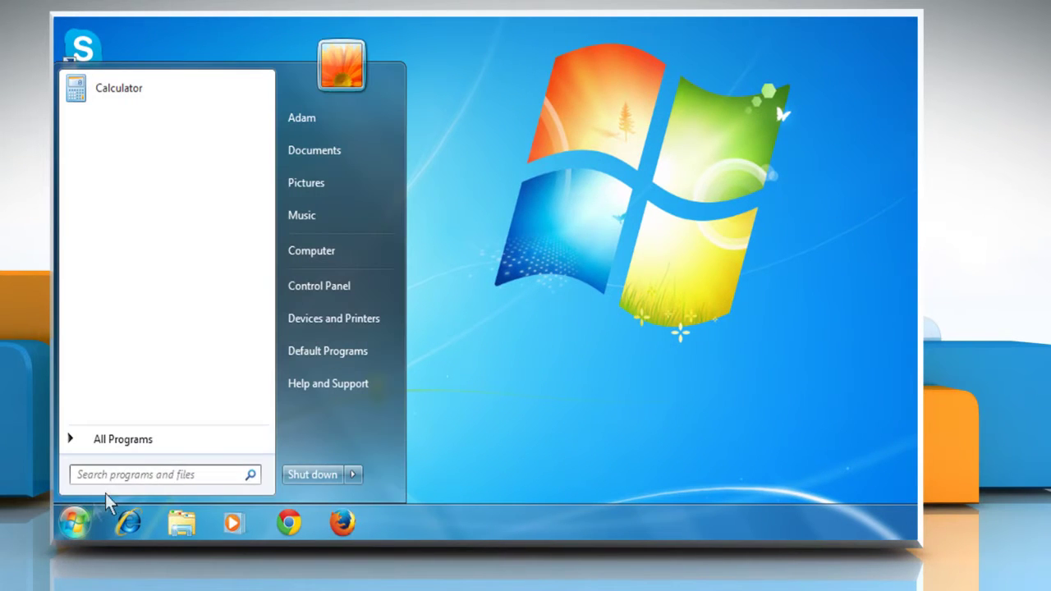
pyautogui.click(182, 476)
pyautogui.write('cmd')
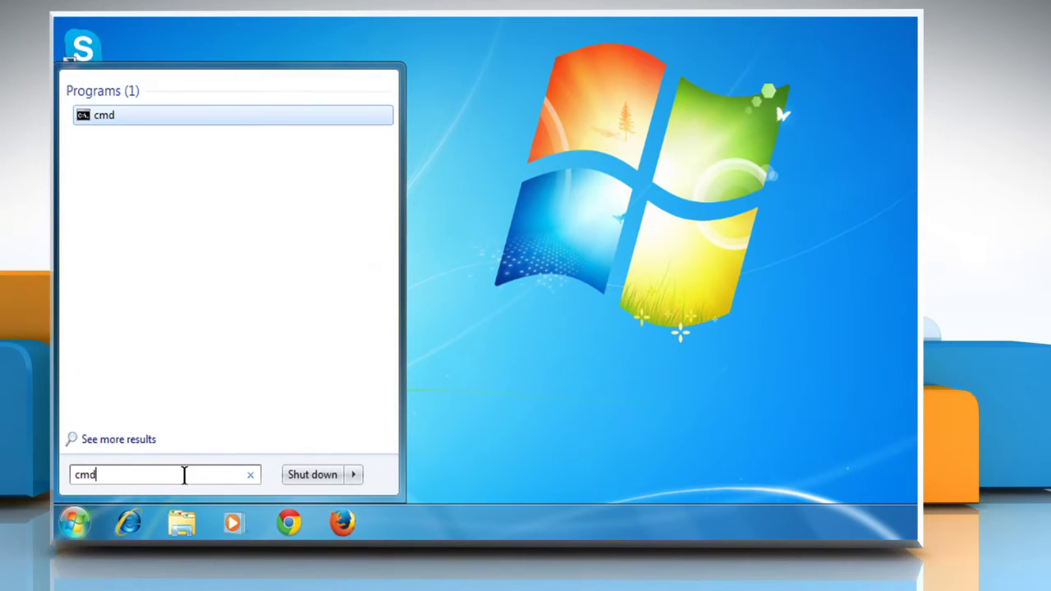
pyautogui.rightClick(116, 120)
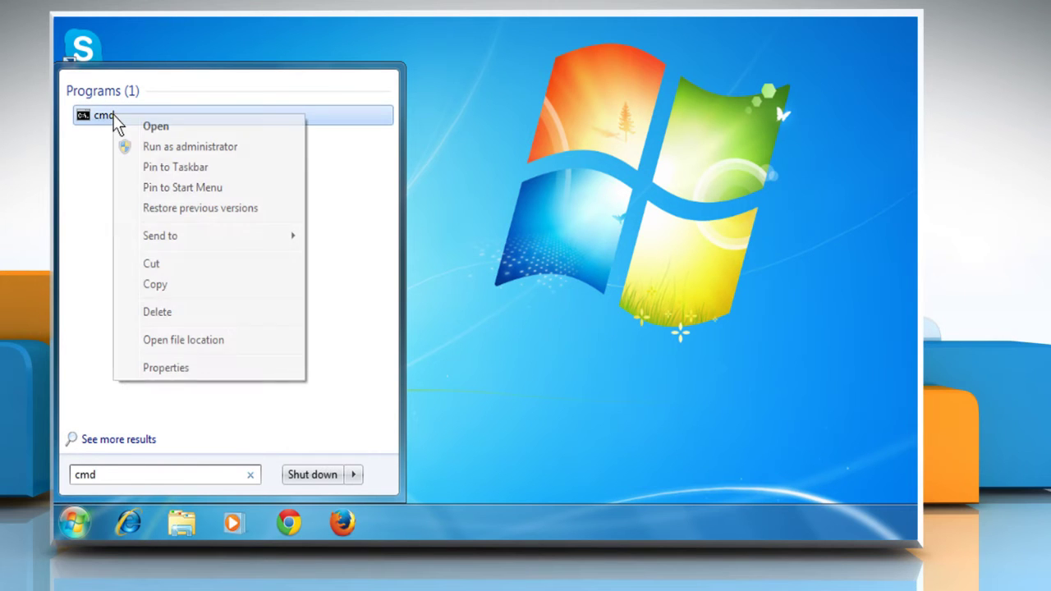
pyautogui.click(167, 152)
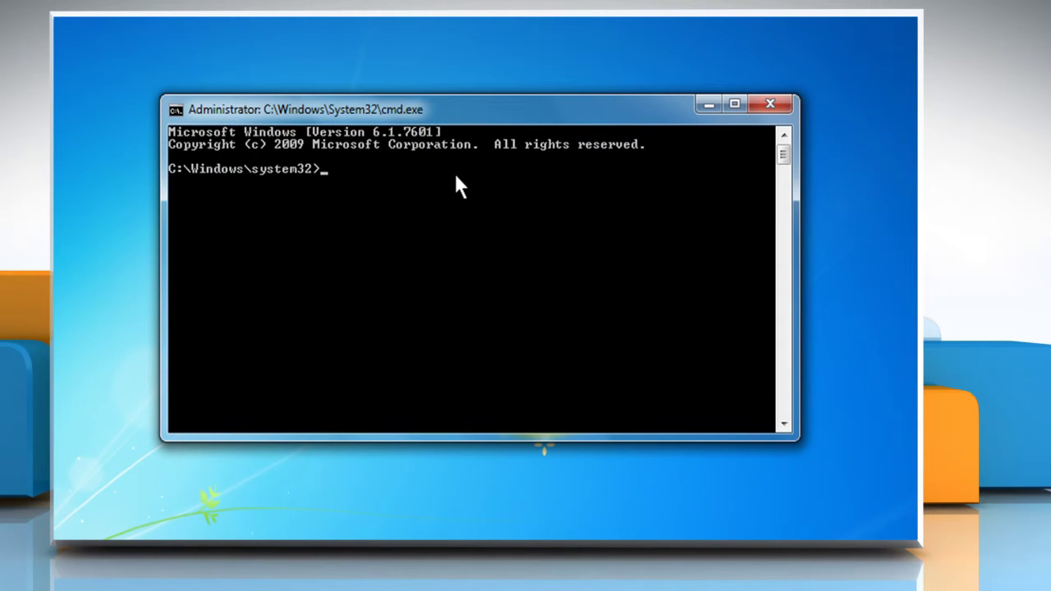
# Run regsvr32 jscript.dll and acknowledge the DllRegisterServer success message.
pyautogui.write('regsvr32 j')
pyautogui.write('script.dll')
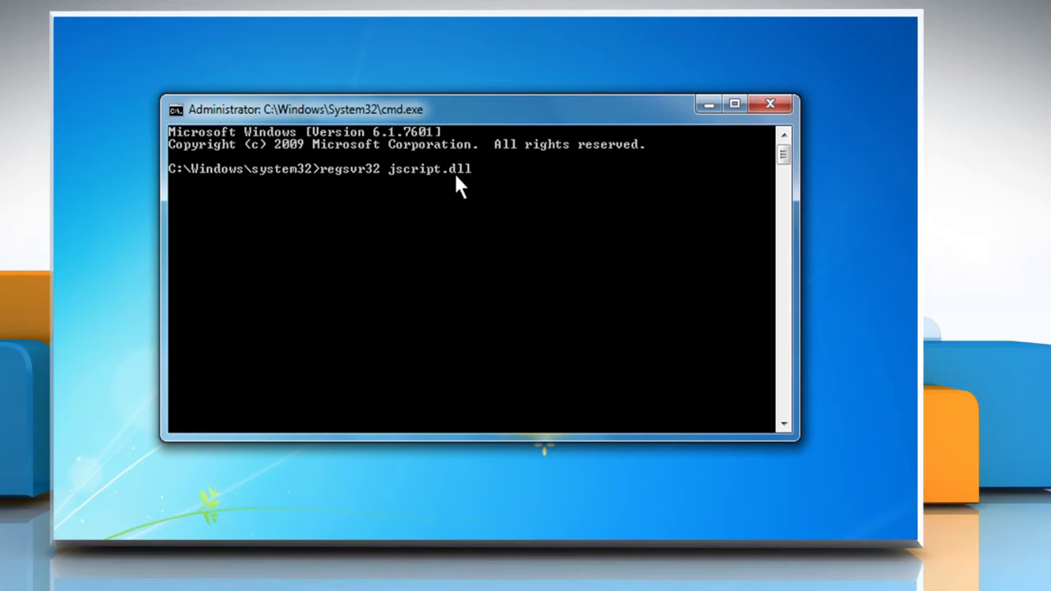
pyautogui.press('Return')
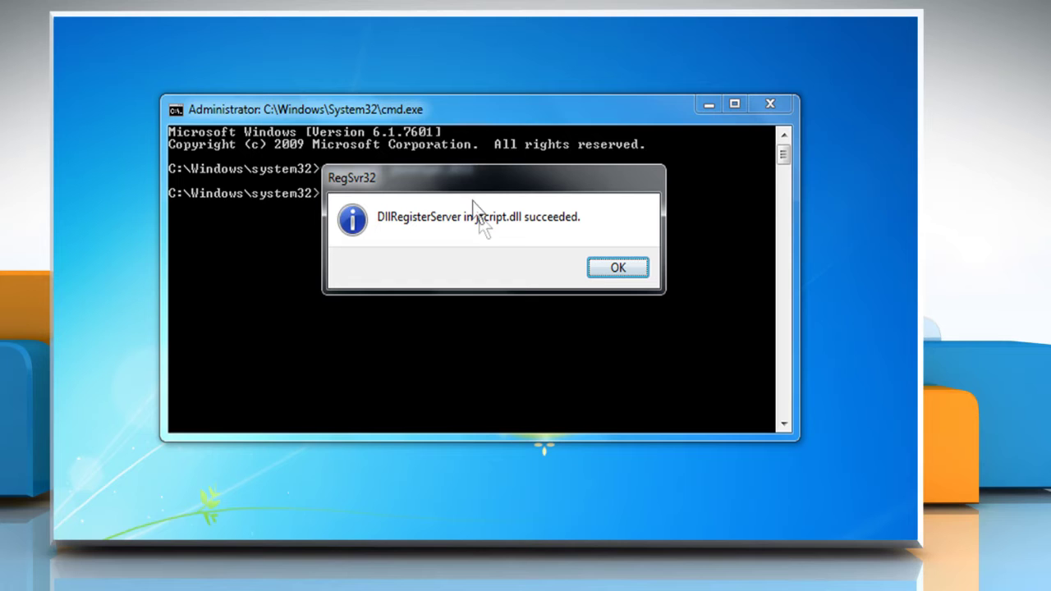
pyautogui.click(618, 268)
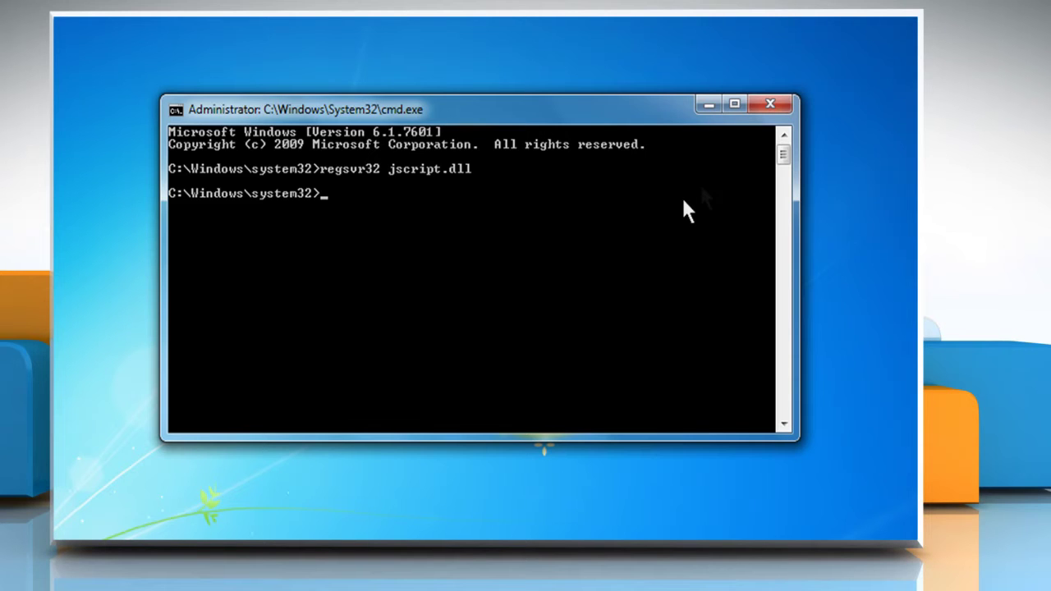
# Close the Command Prompt, relaunch Internet Explorer on supportdock.com, and bring up its Tools menu.
pyautogui.click(779, 103)
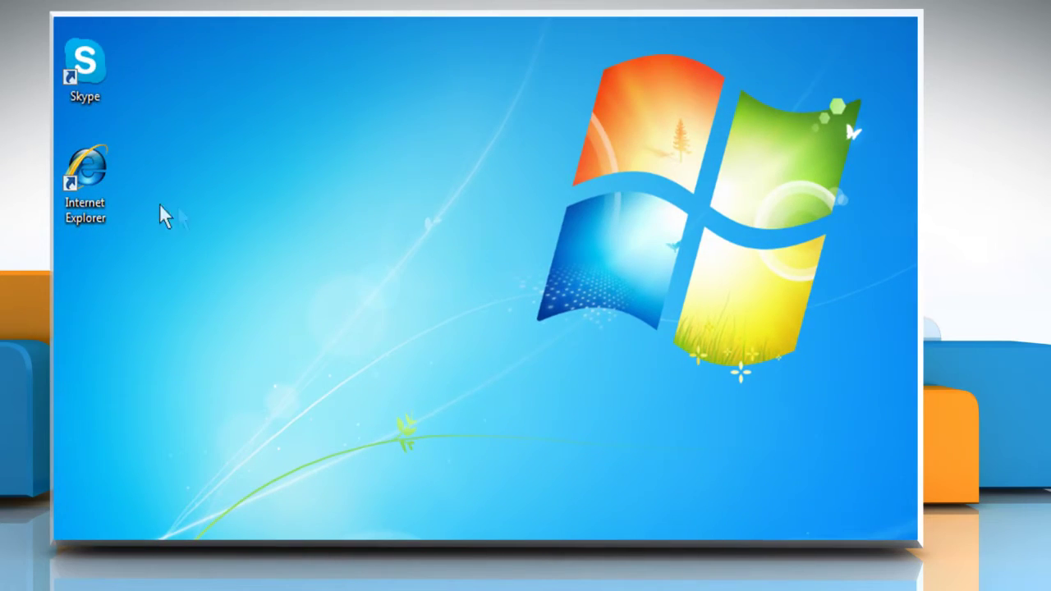
pyautogui.rightClick(87, 168)
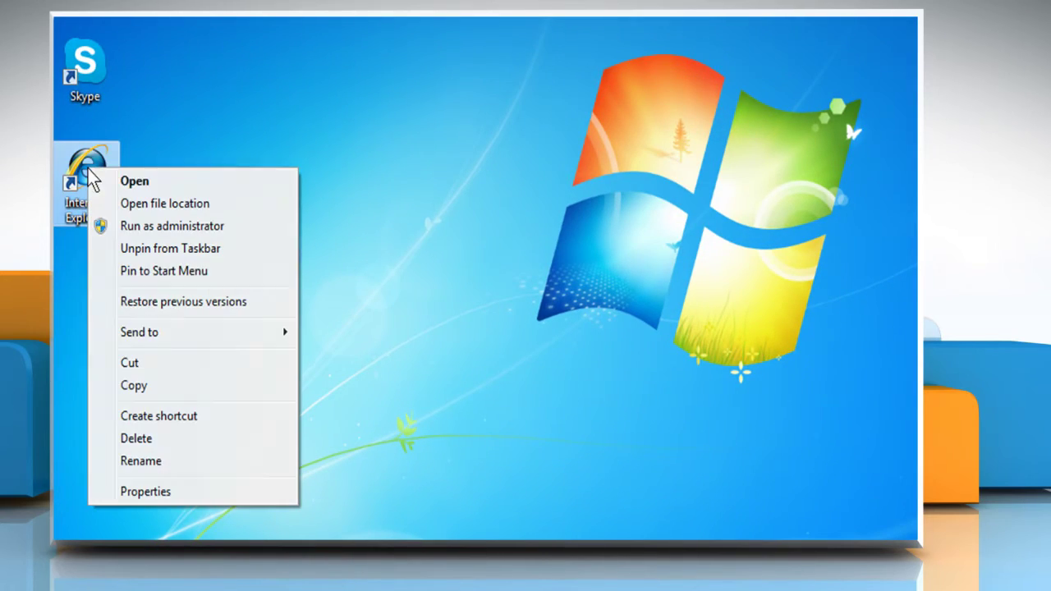
pyautogui.click(140, 181)
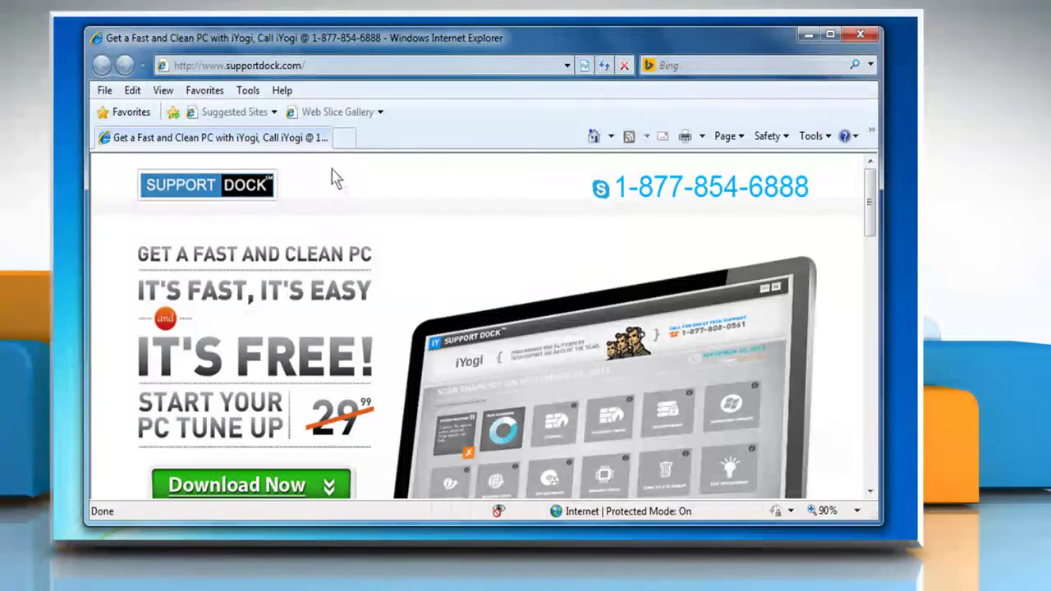
pyautogui.click(260, 95)
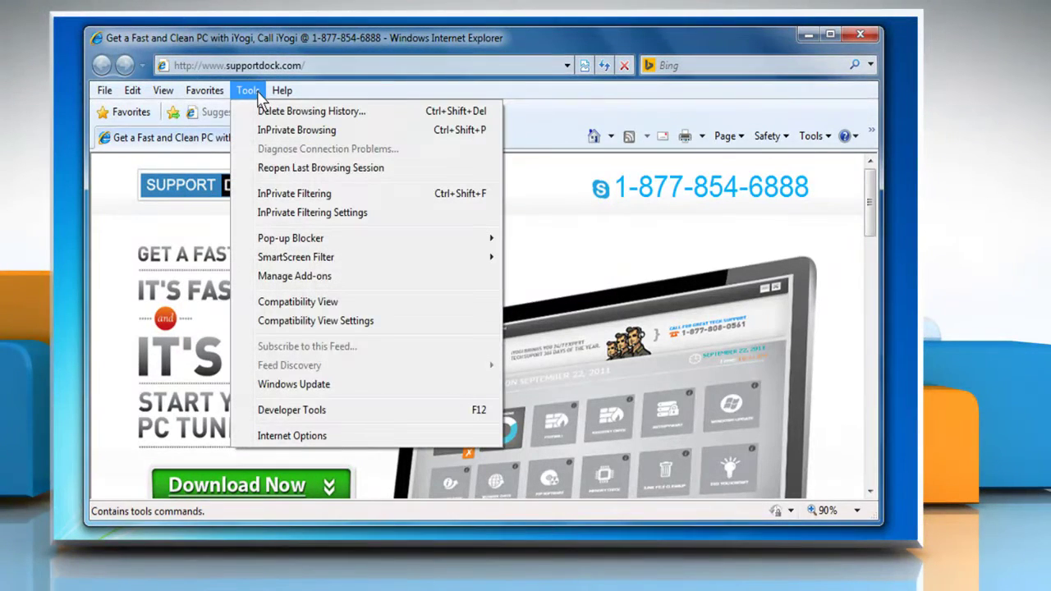
# Set Active scripting to Enable in the Internet zone's custom security level and confirm the change.
pyautogui.click(297, 438)
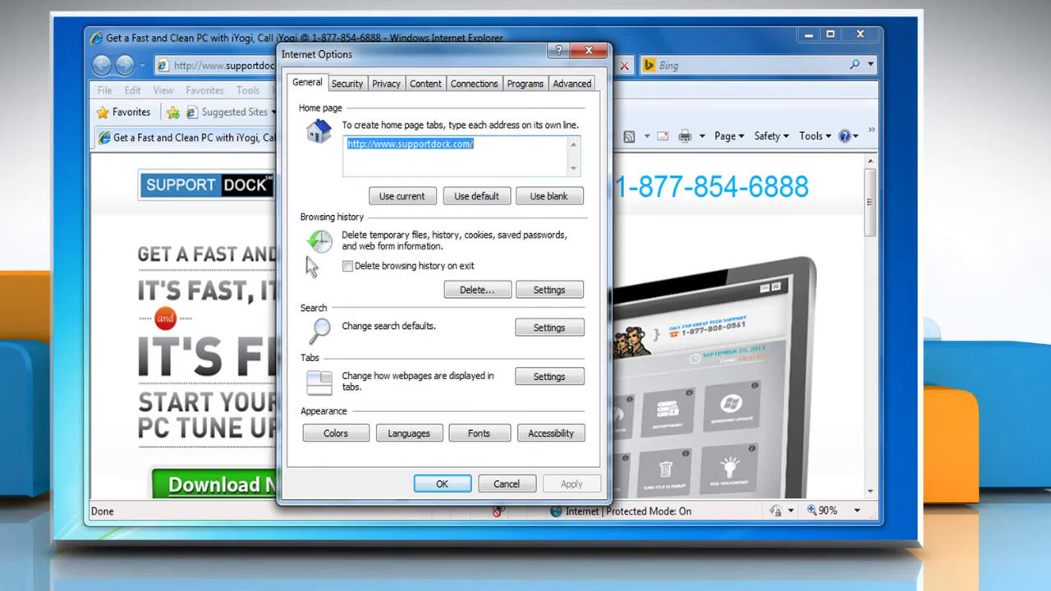
pyautogui.click(347, 86)
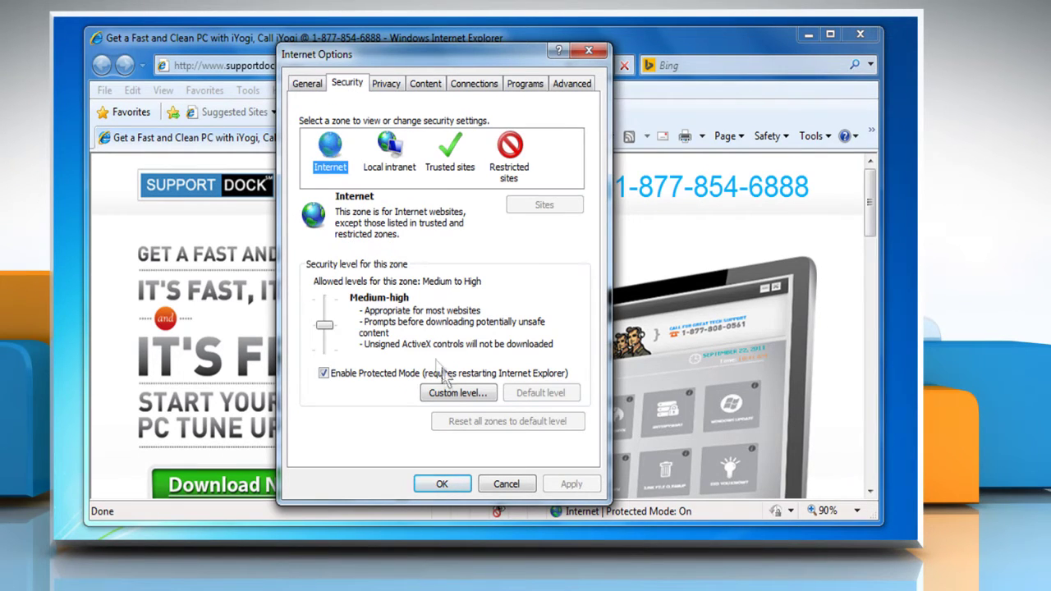
pyautogui.click(457, 393)
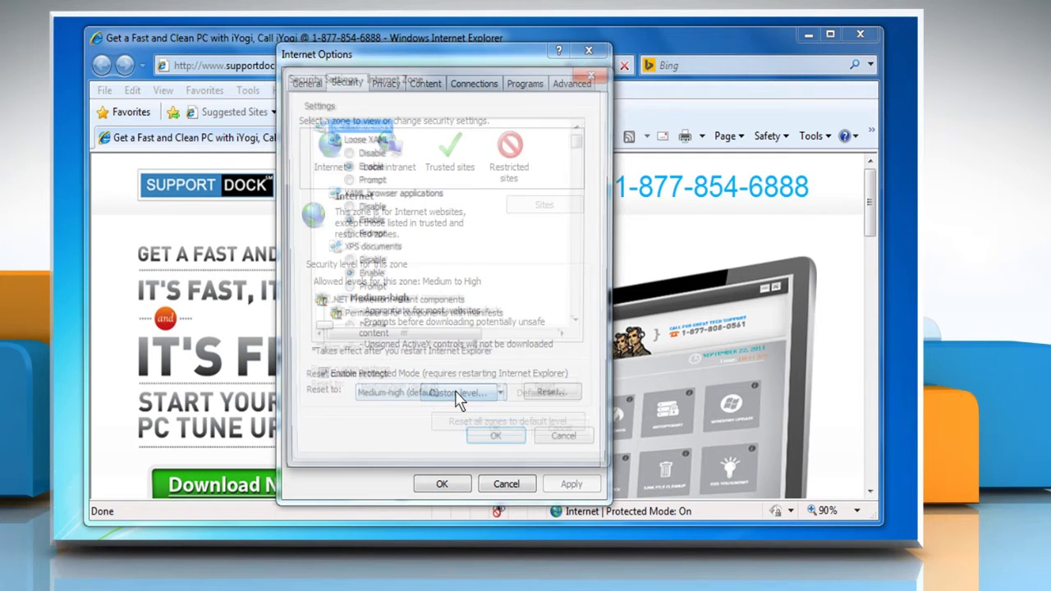
pyautogui.moveTo(582, 145); pyautogui.dragTo(584, 302)
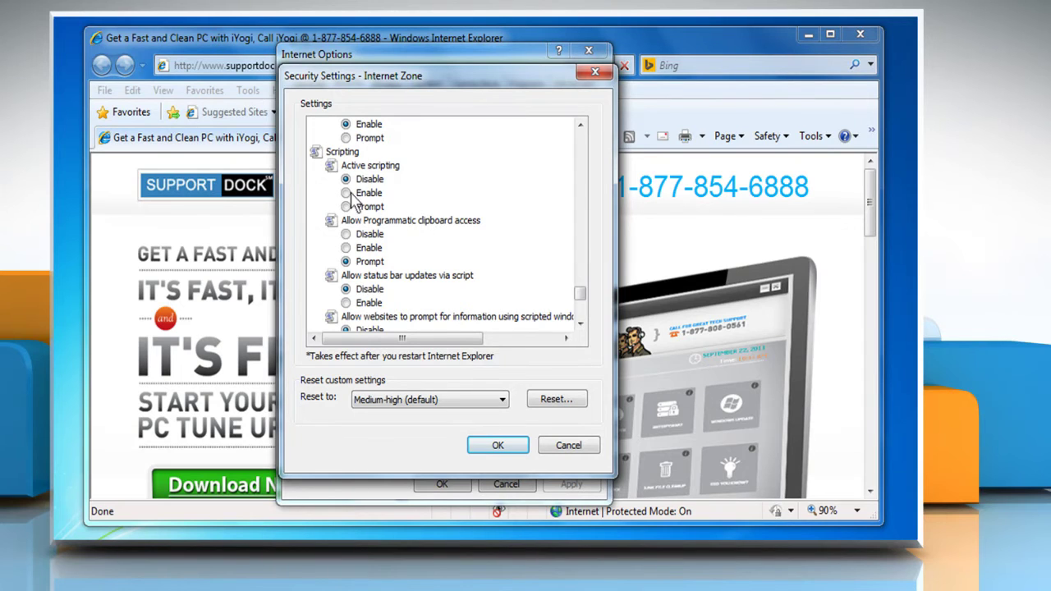
pyautogui.click(346, 194)
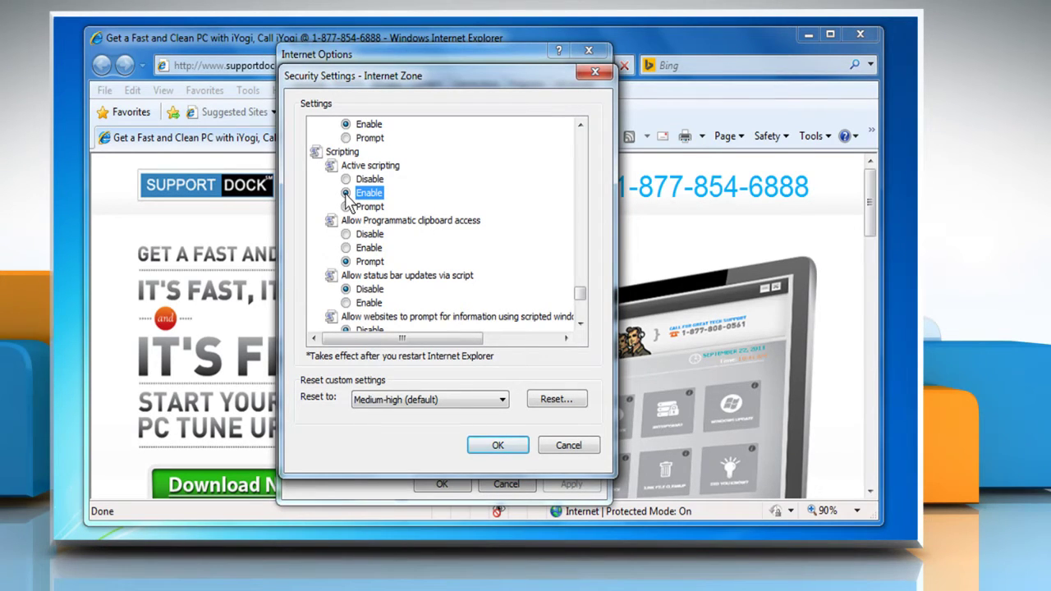
pyautogui.click(509, 443)
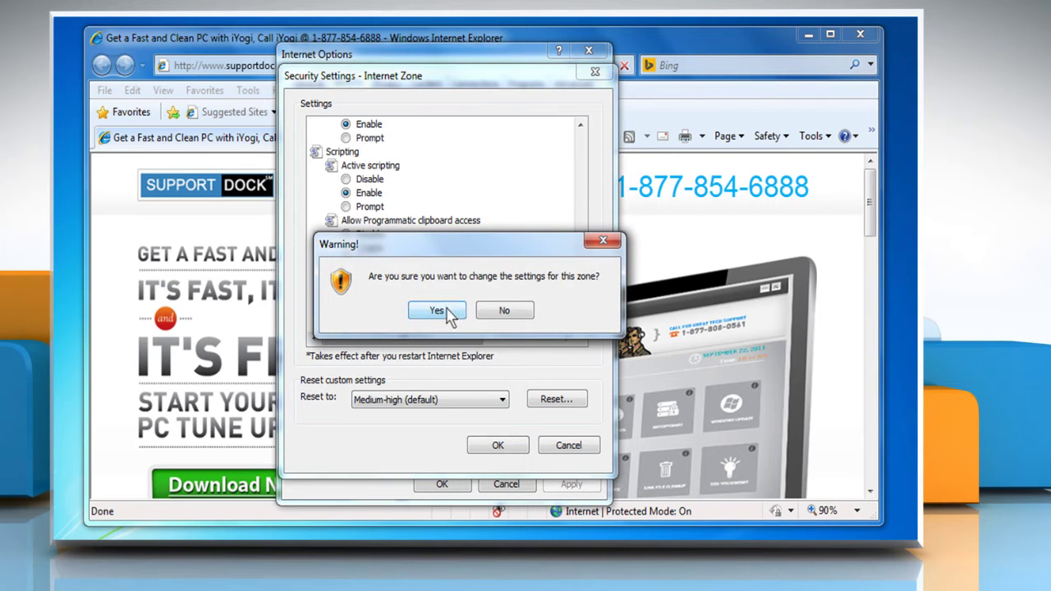
pyautogui.click(437, 310)
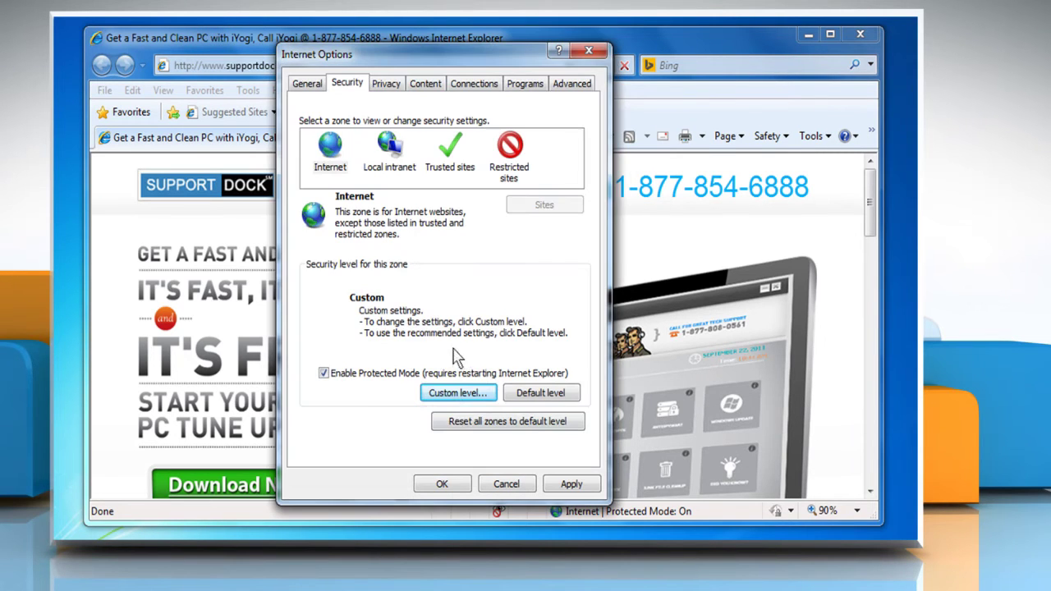
pyautogui.click(452, 485)
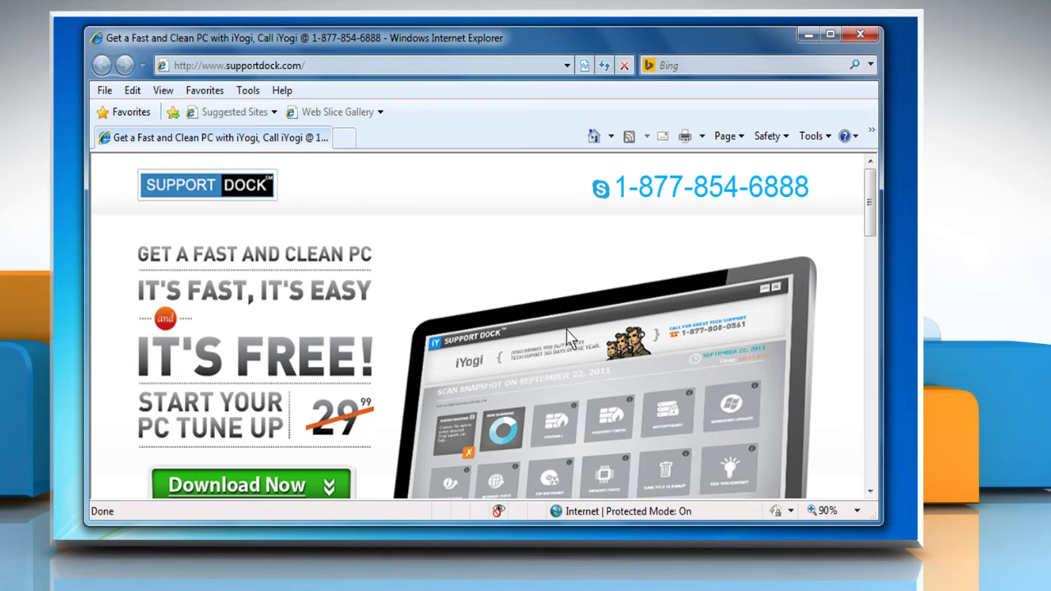
# Close Internet Explorer, then launch Skype to check its sign-in window and close it.
pyautogui.click(860, 36)
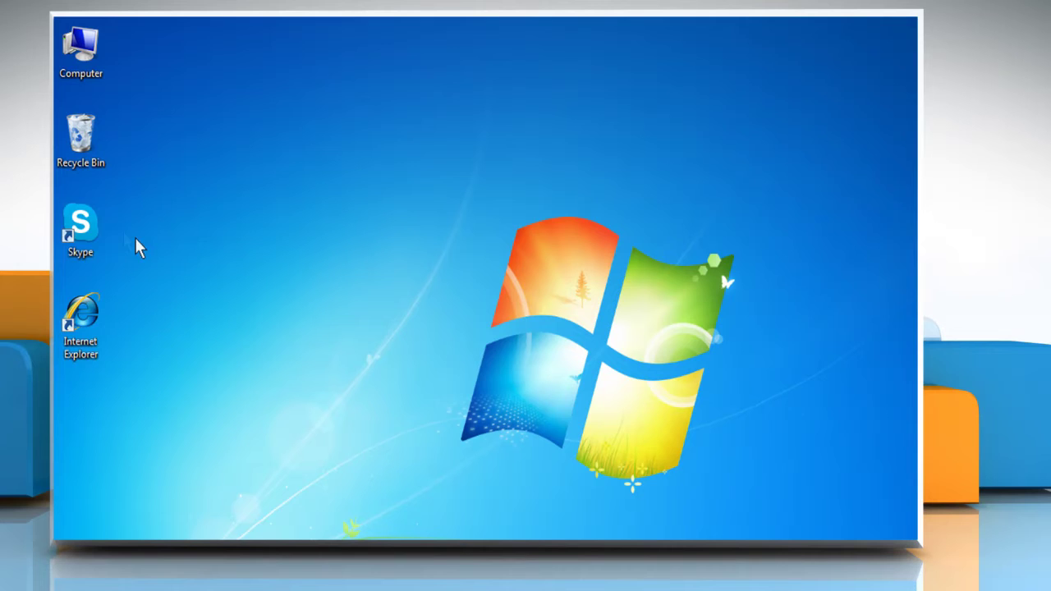
pyautogui.rightClick(89, 225)
pyautogui.click(115, 237)
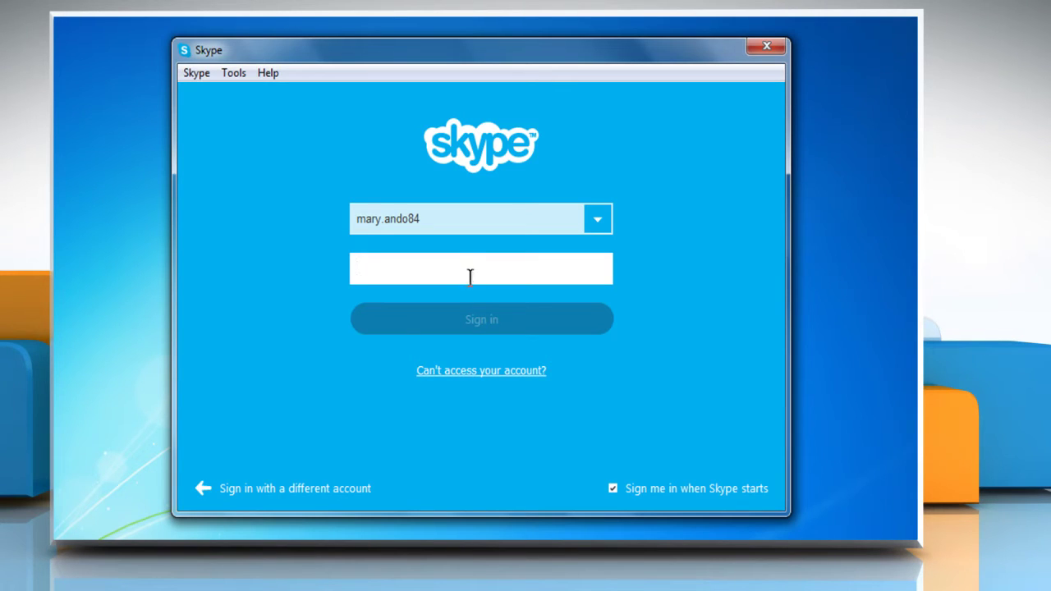
pyautogui.click(775, 46)
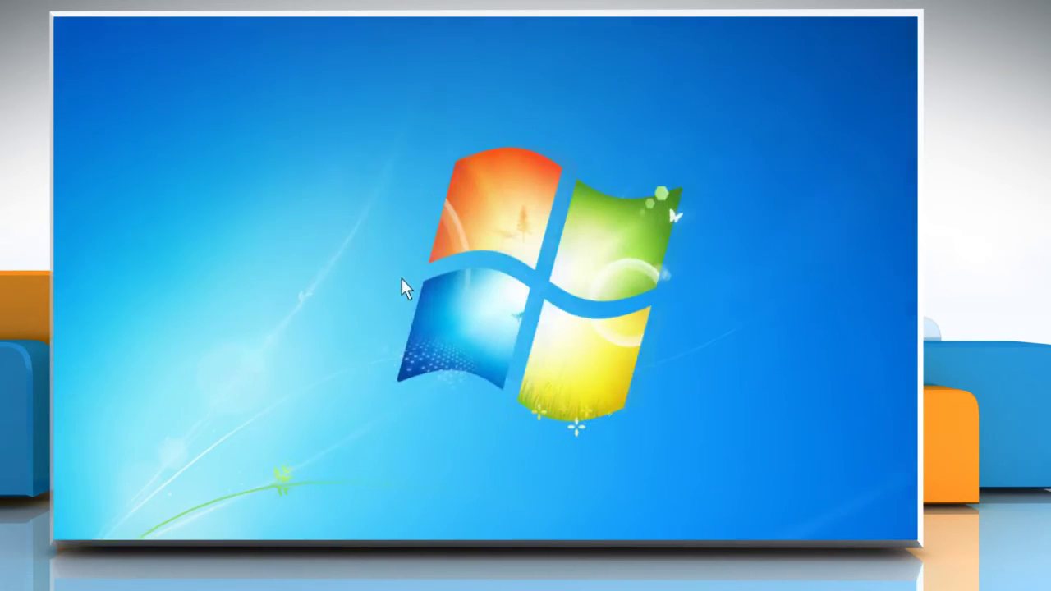
pyautogui.rightClick(85, 240)
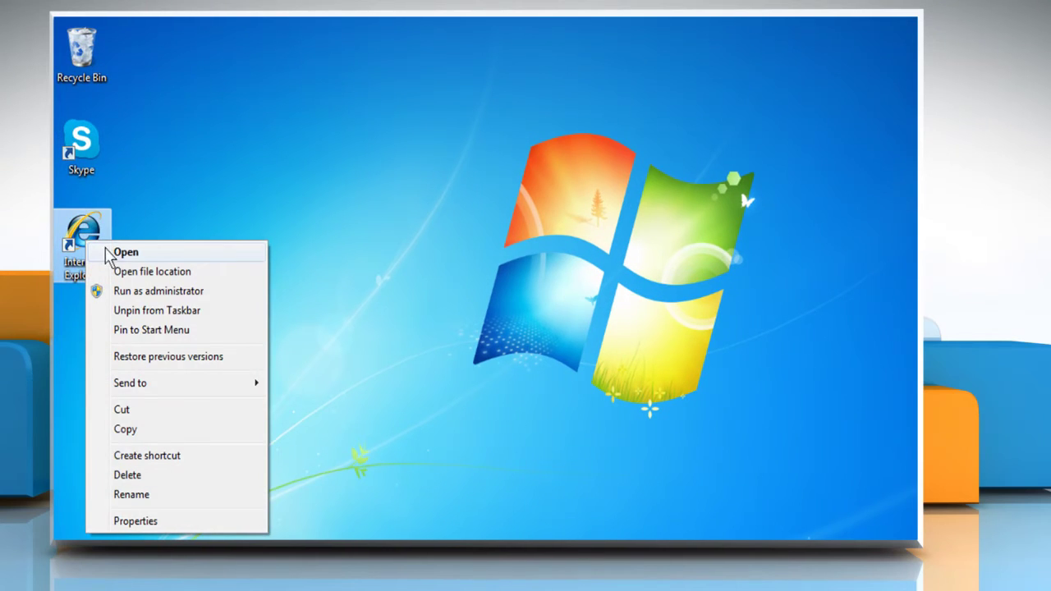
pyautogui.click(106, 251)
pyautogui.click(468, 66)
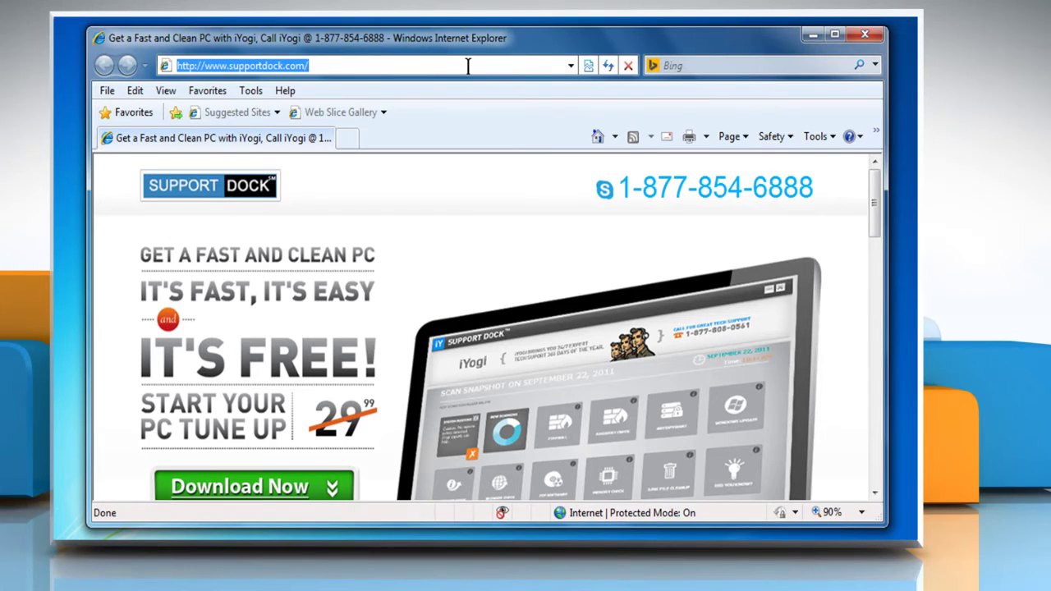
pyautogui.write('www.java.com')
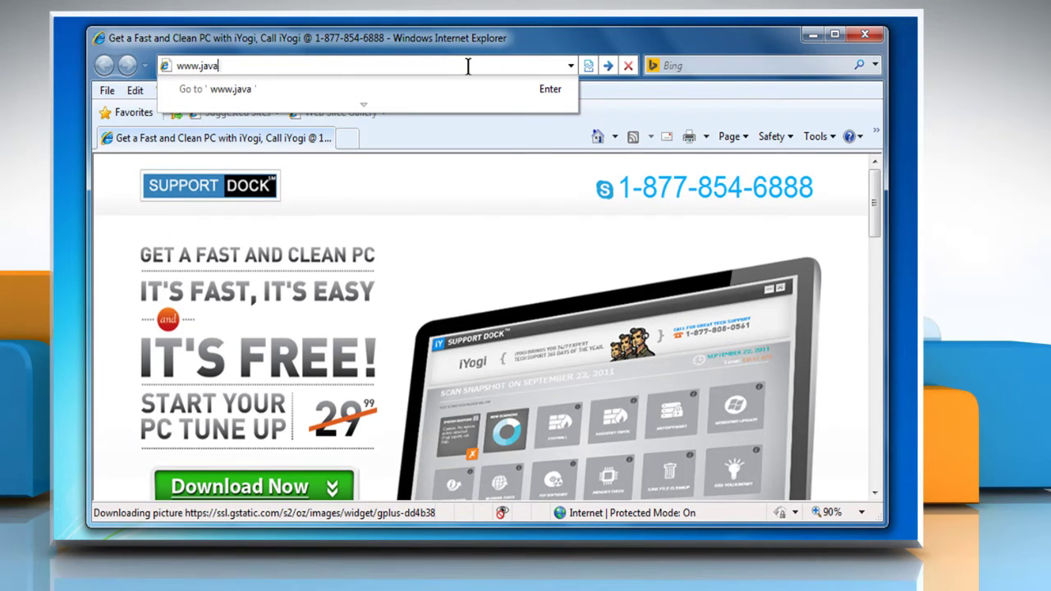
pyautogui.press('Return')
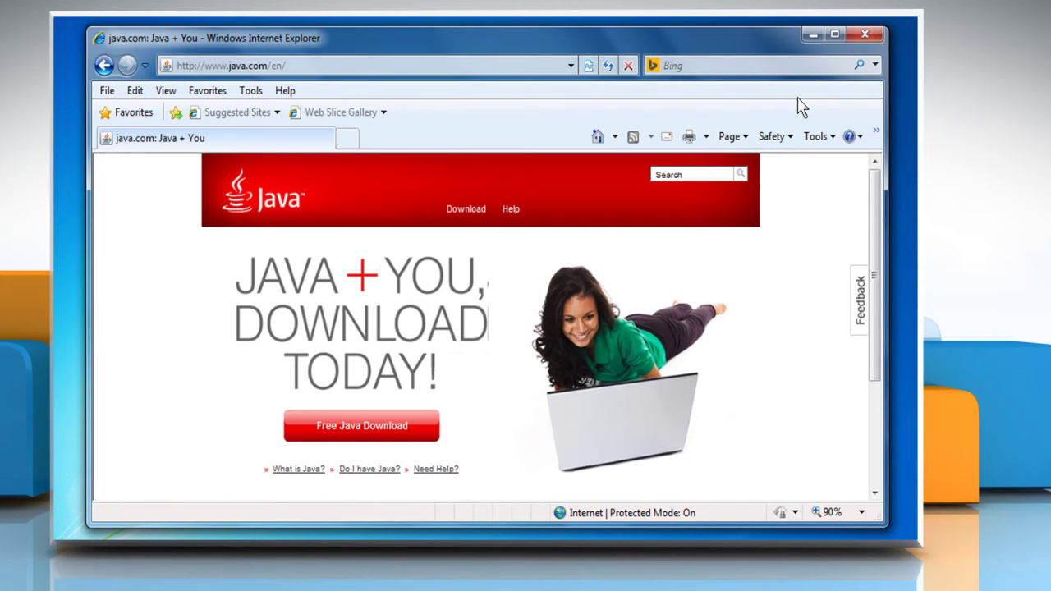
pyautogui.click(864, 36)
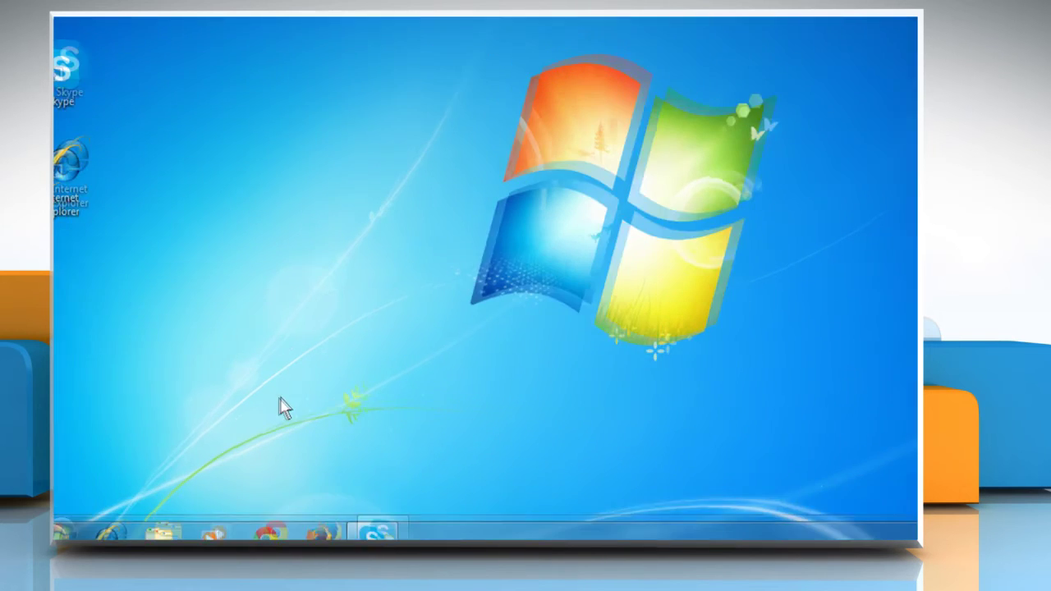
# Start cmd as administrator from the Start menu search.
pyautogui.click(74, 524)
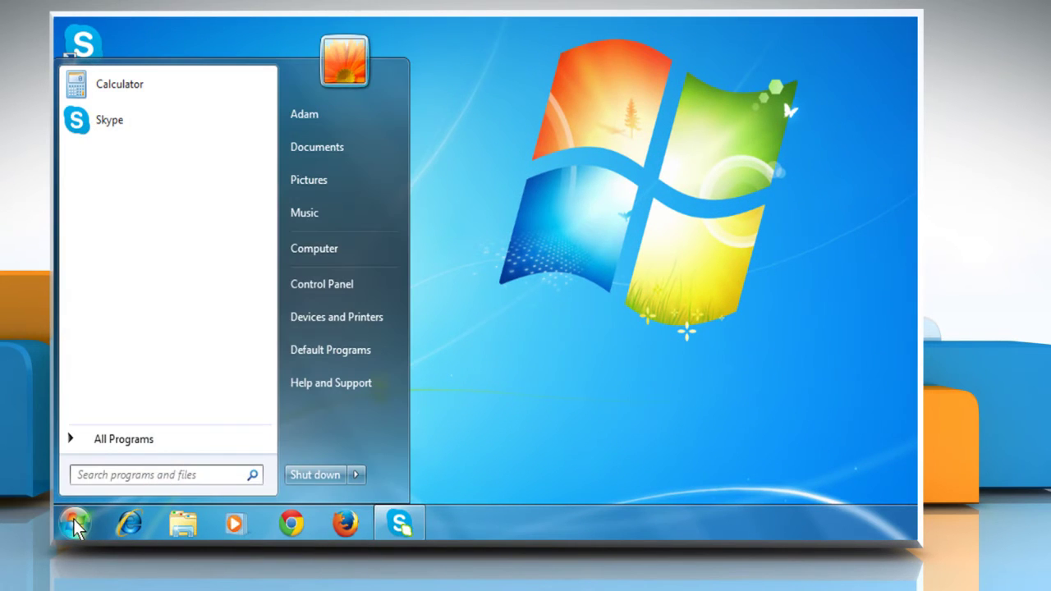
pyautogui.write('cmd')
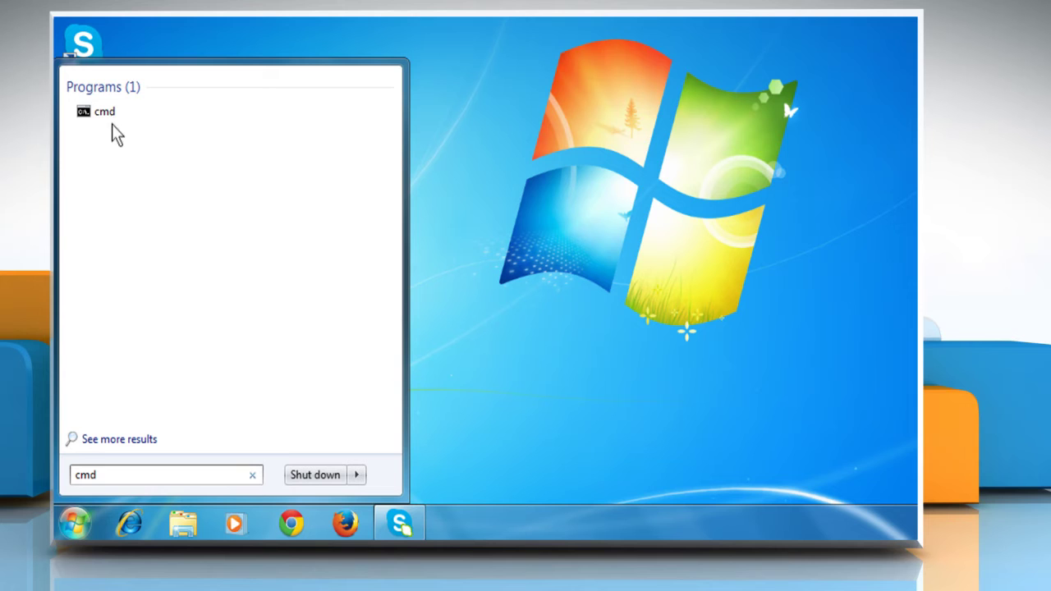
pyautogui.rightClick(109, 113)
pyautogui.click(146, 145)
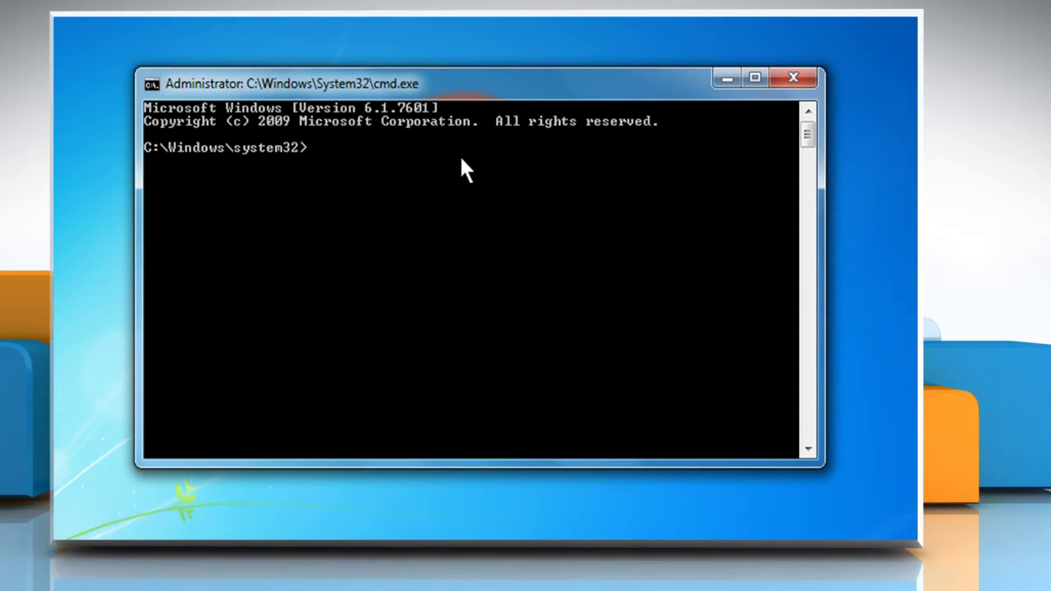
# Register jscript.dll again with regsvr32 and acknowledge the success message.
pyautogui.write('regsvr')
pyautogui.write('32 jscri')
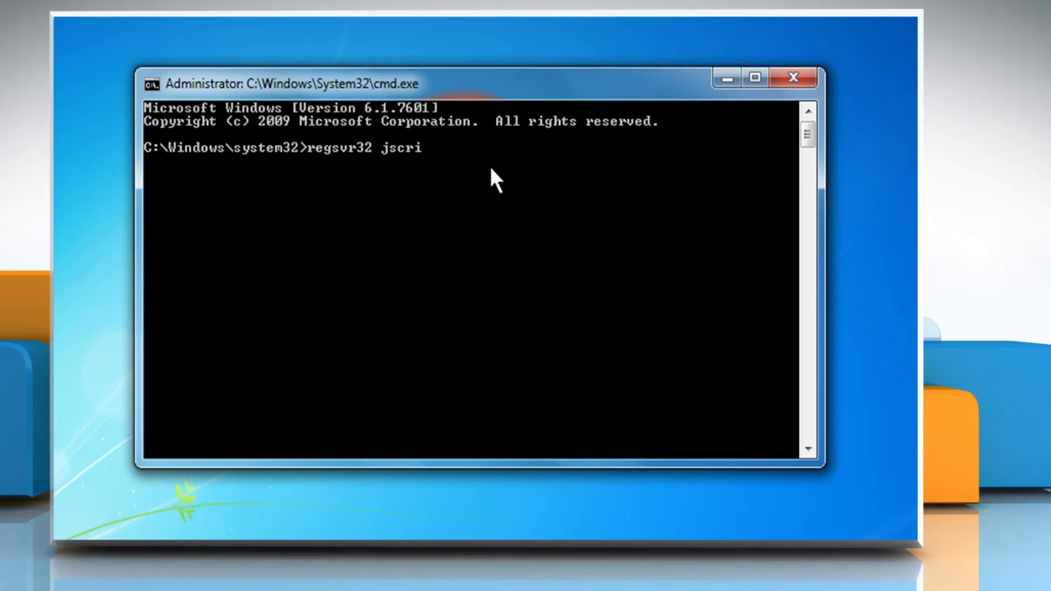
pyautogui.write('pt.dll')
pyautogui.press('Return')
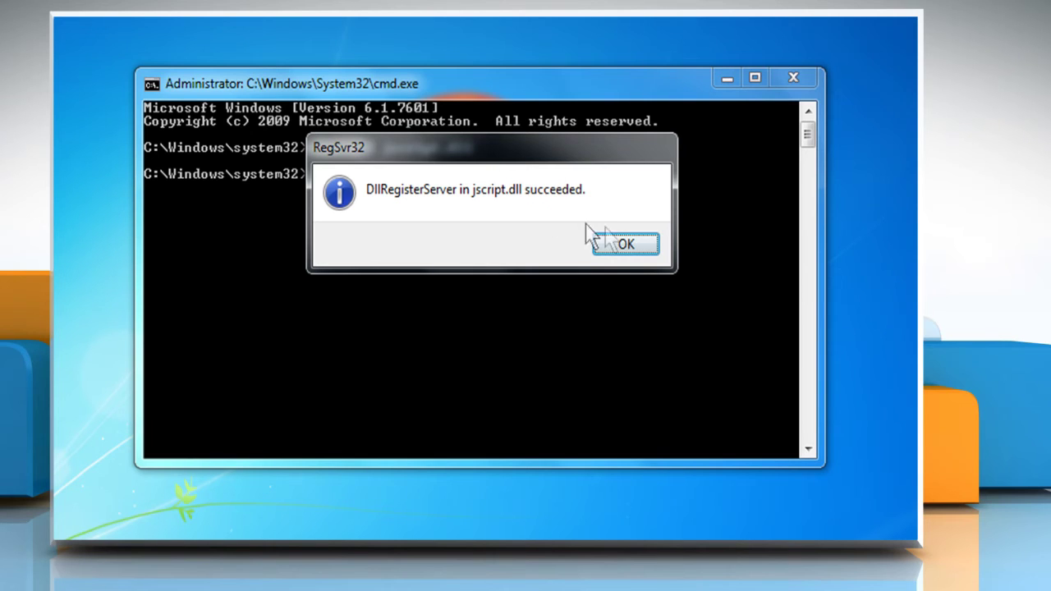
pyautogui.click(626, 245)
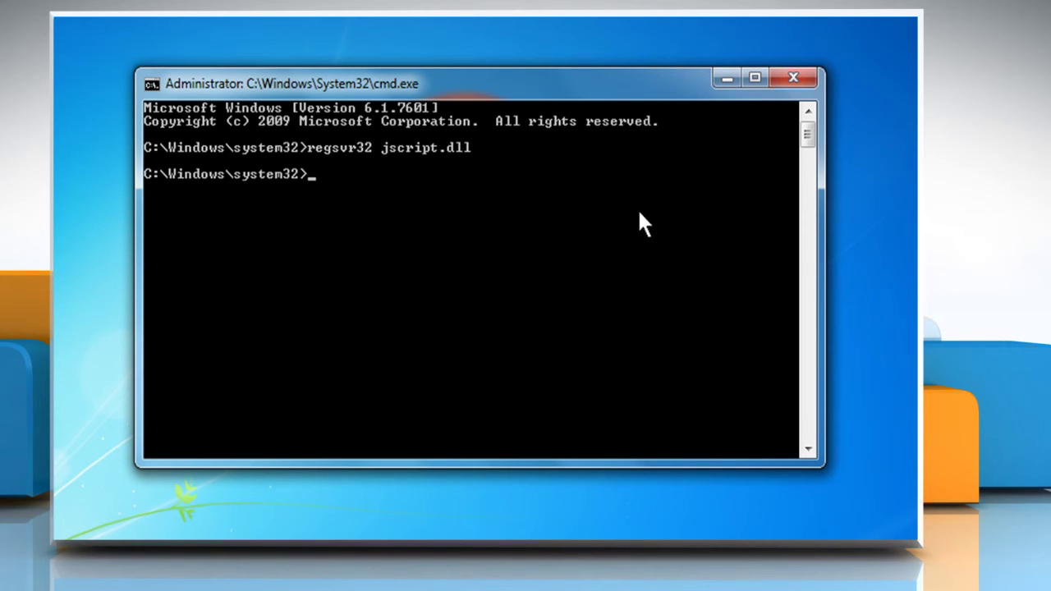
# Close the Command Prompt and display the Start menu's Restart option, then dismiss it.
pyautogui.click(795, 80)
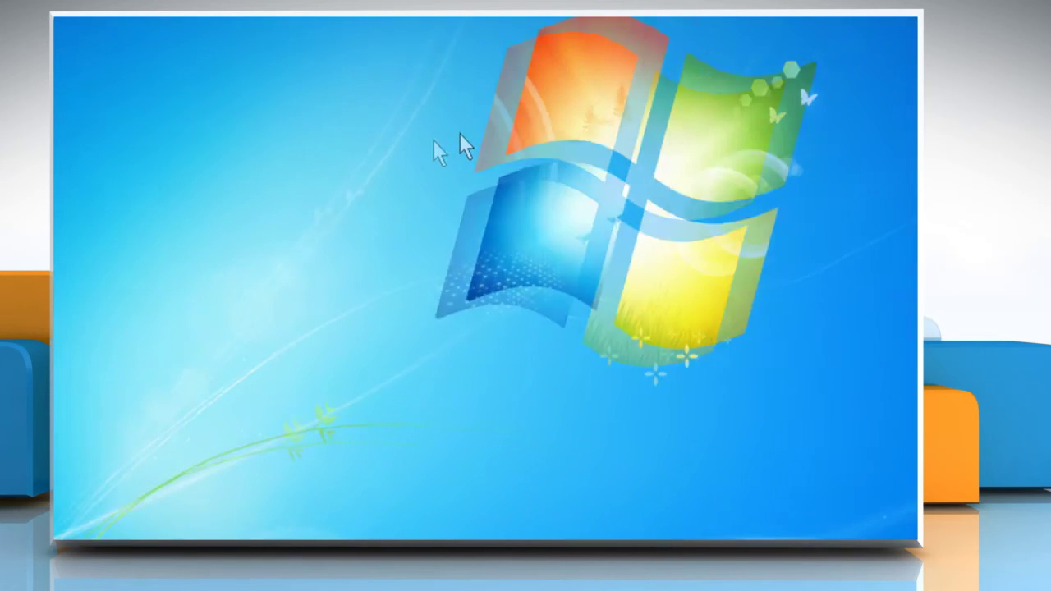
pyautogui.click(72, 516)
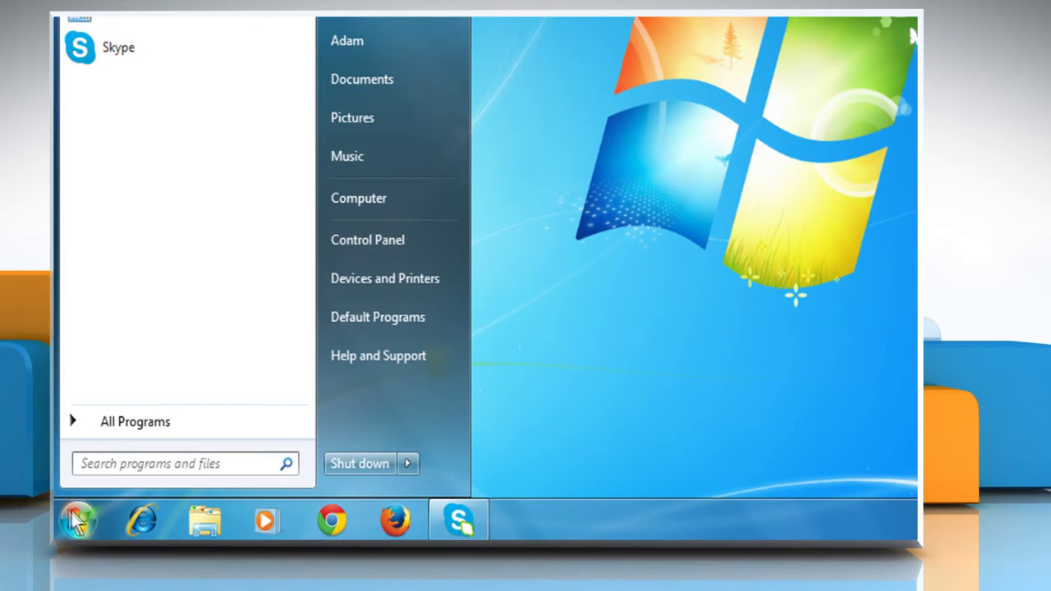
pyautogui.click(406, 464)
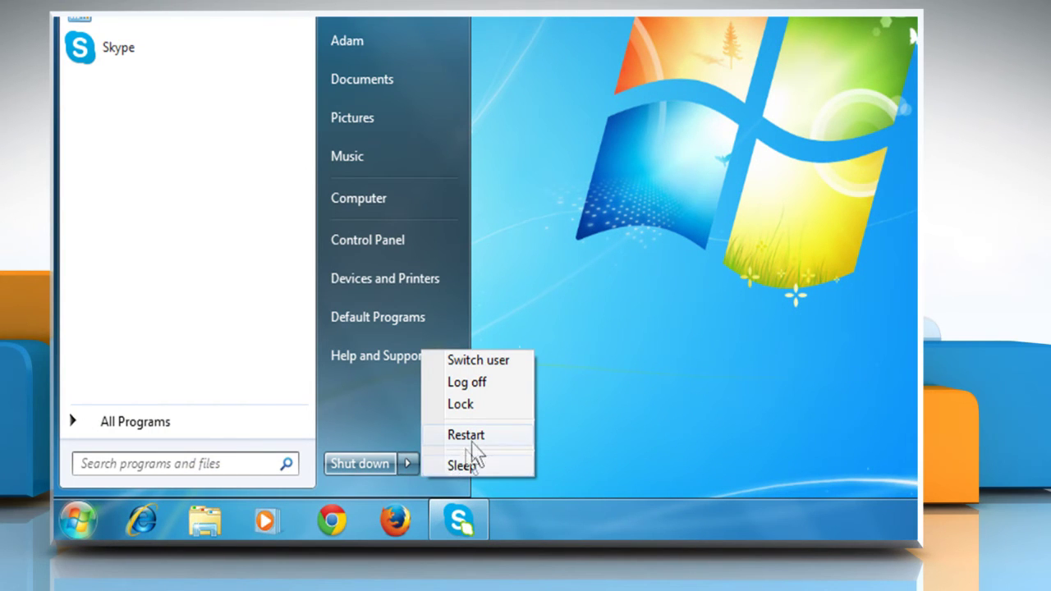
pyautogui.click(582, 233)
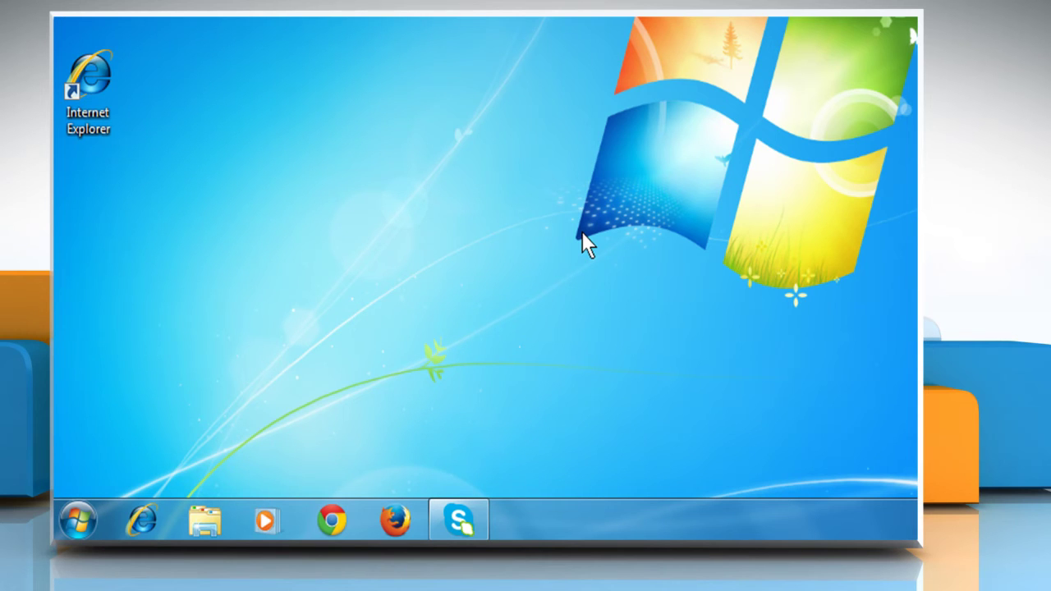
# Reset Internet Explorer via Internet Options > Advanced, deleting personal settings, then close the browser.
pyautogui.rightClick(96, 76)
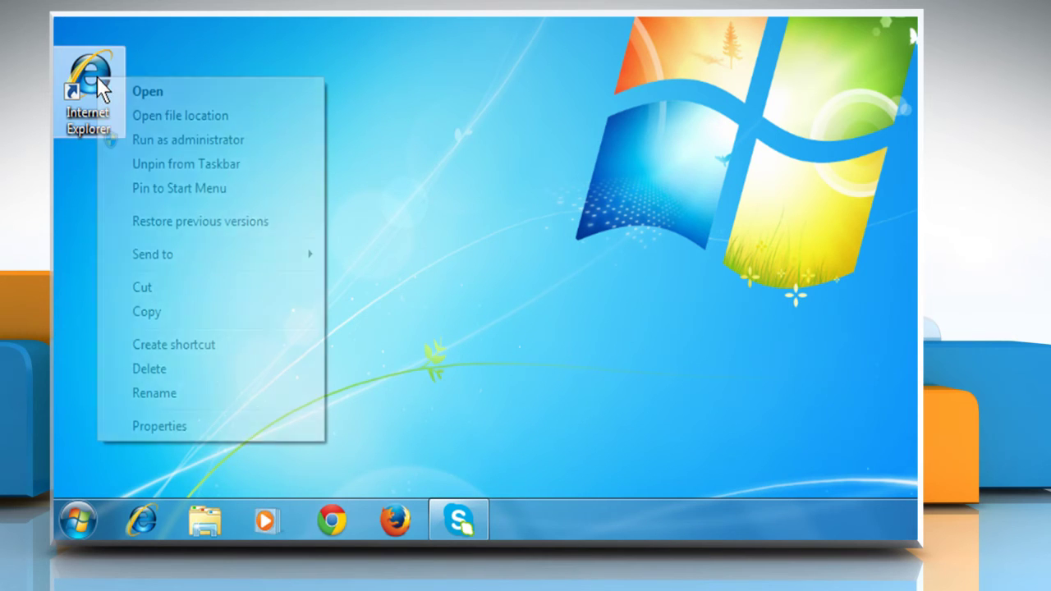
pyautogui.click(149, 92)
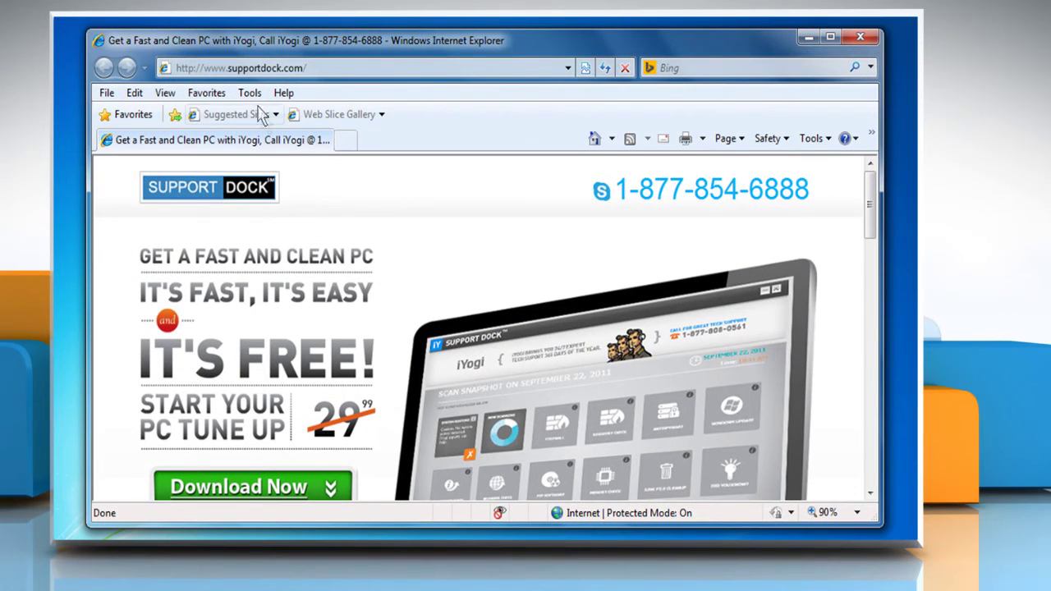
pyautogui.click(250, 93)
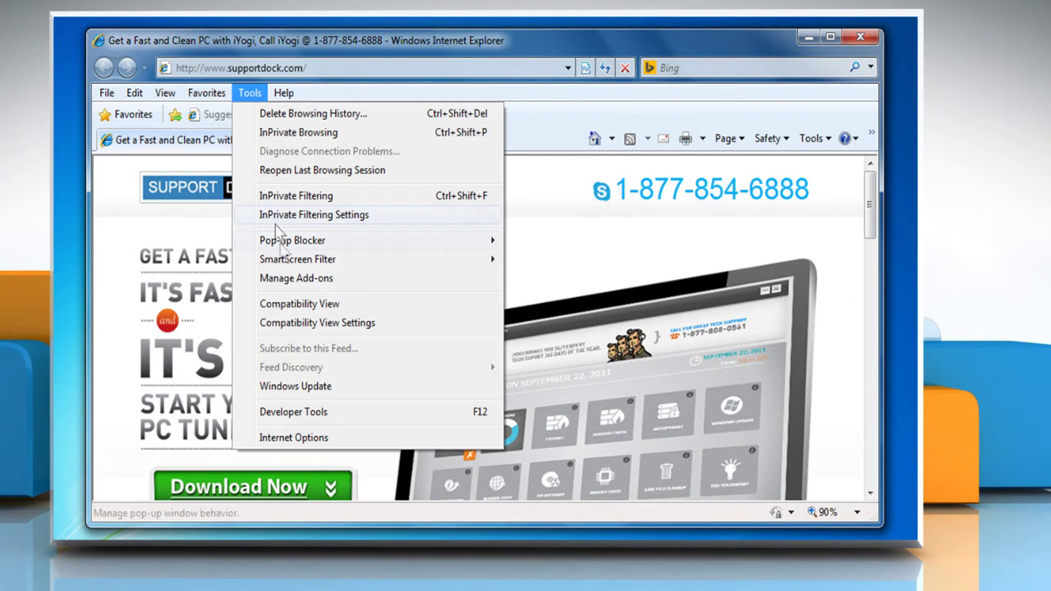
pyautogui.click(294, 438)
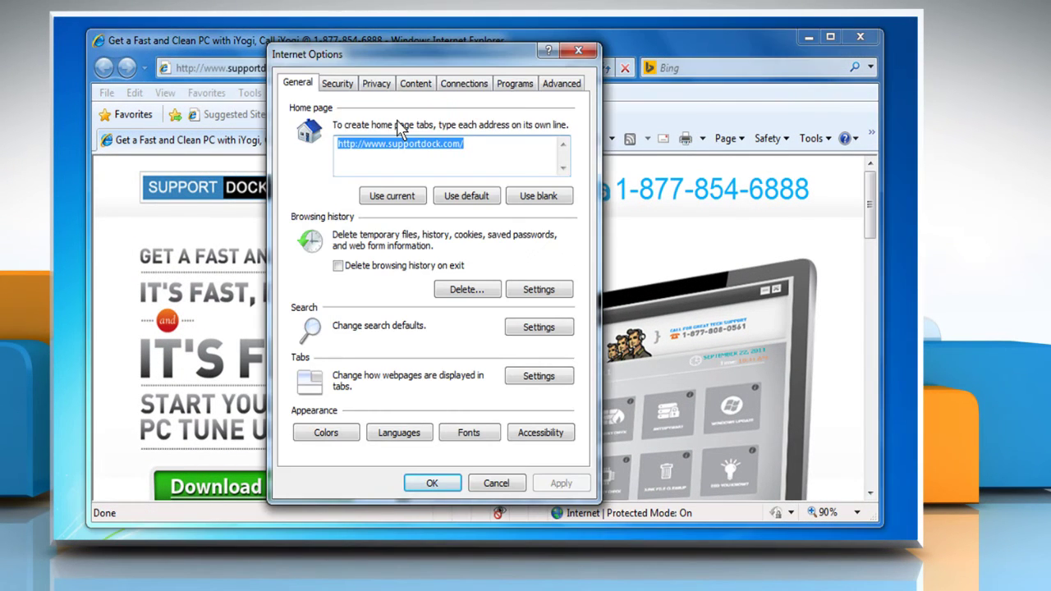
pyautogui.click(561, 86)
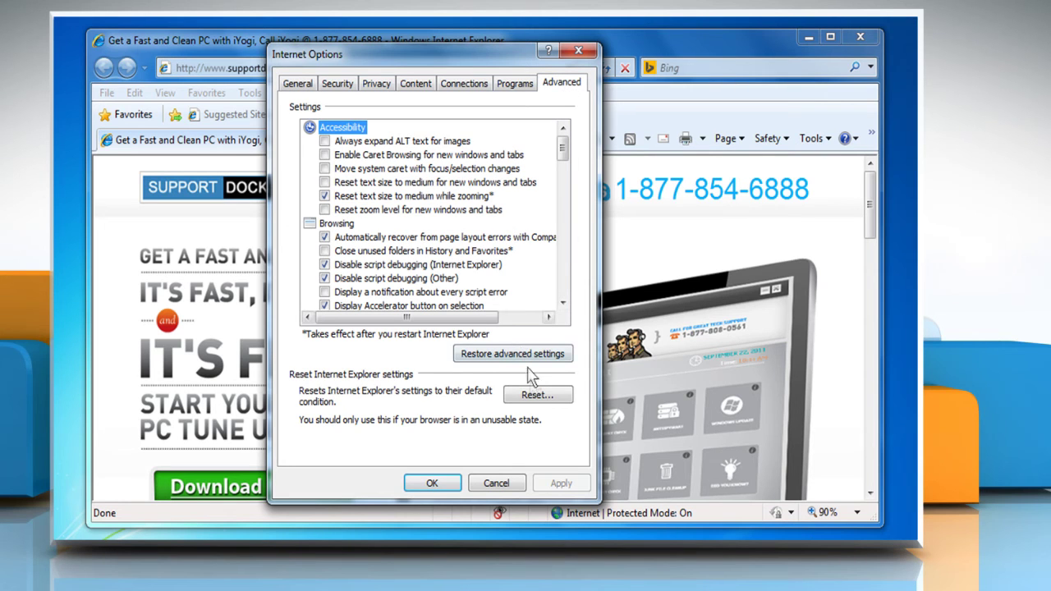
pyautogui.click(534, 395)
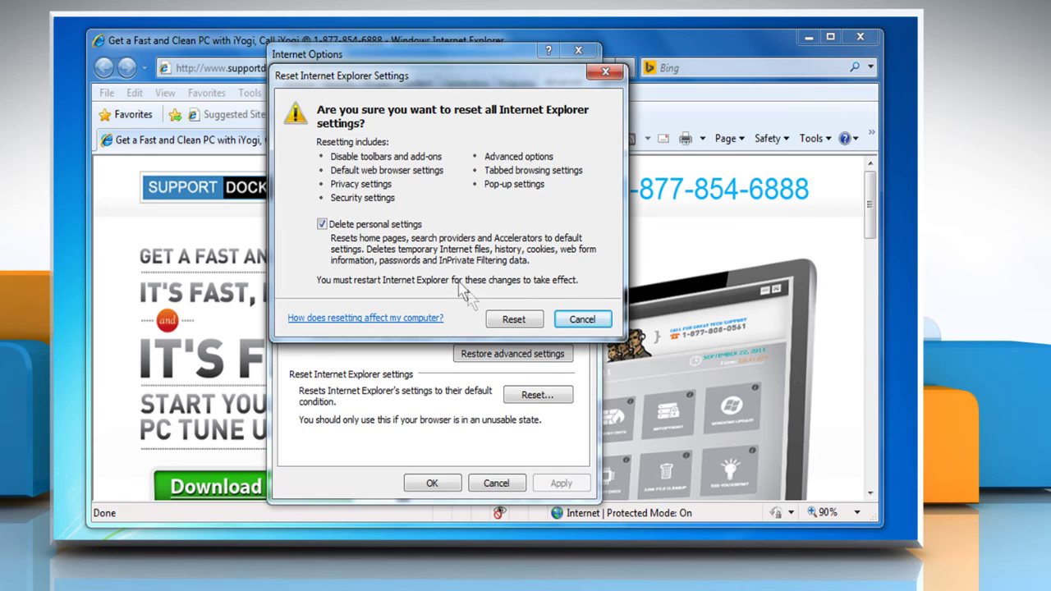
pyautogui.click(514, 320)
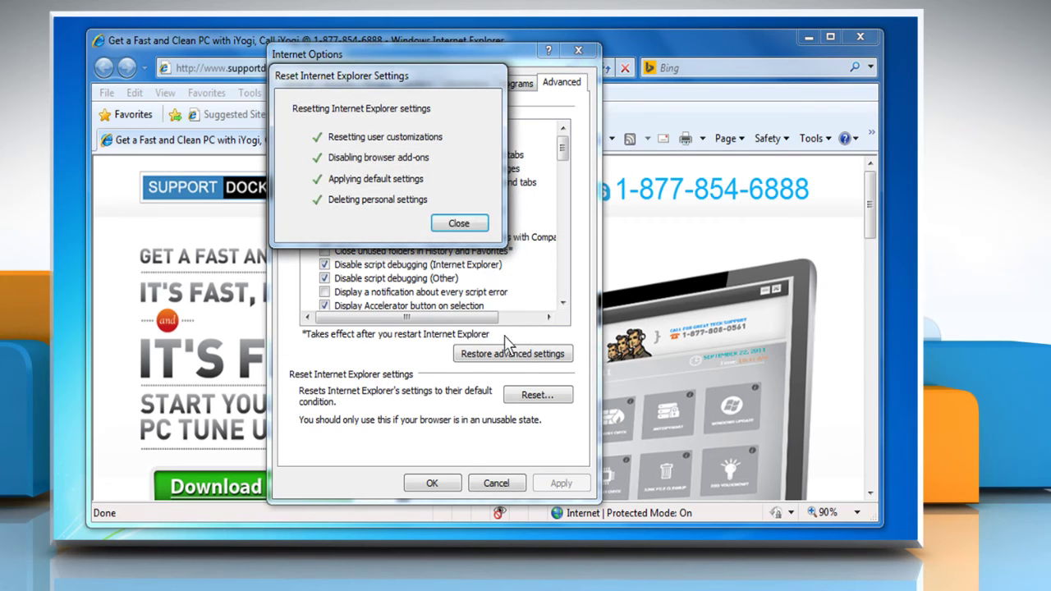
pyautogui.click(459, 224)
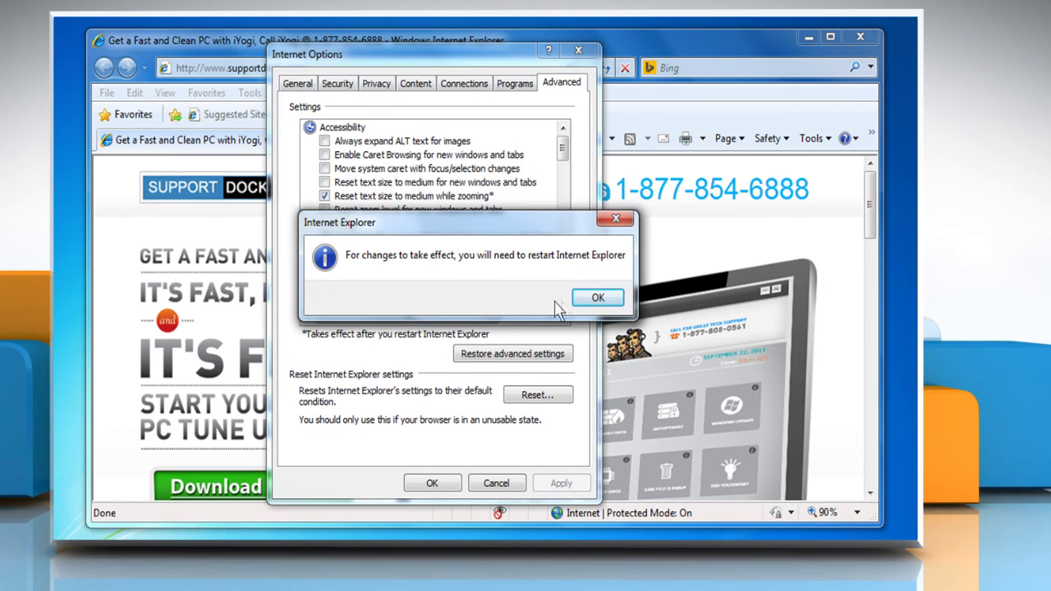
pyautogui.click(606, 302)
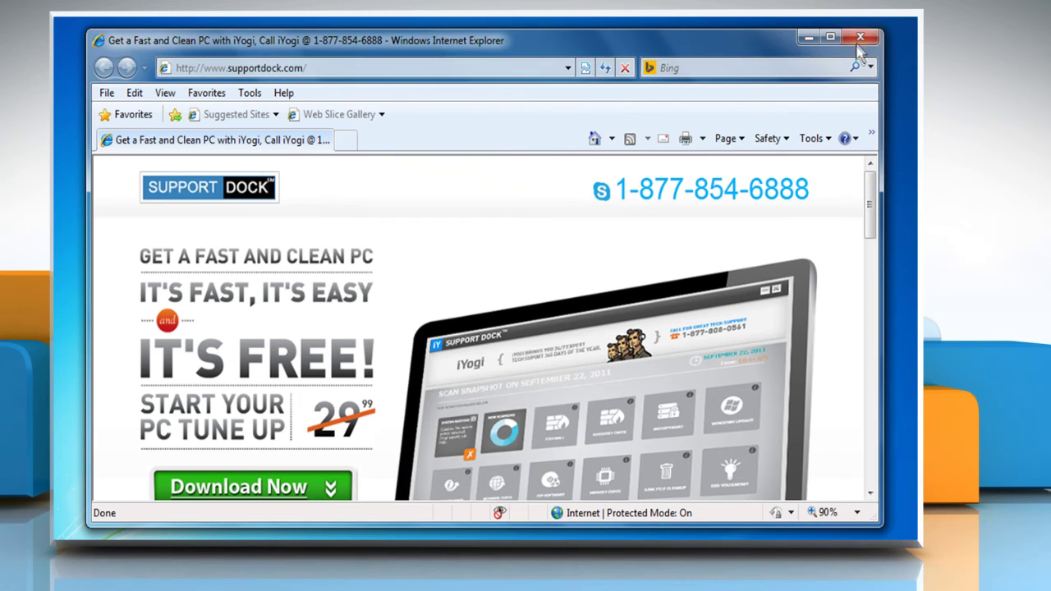
pyautogui.click(856, 41)
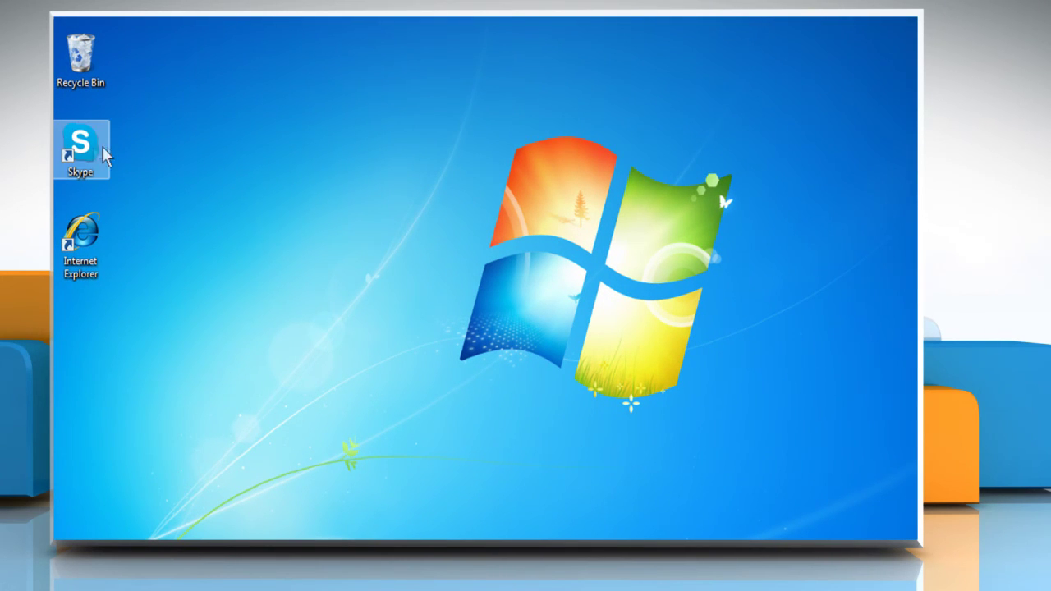
# Launch Skype to check its sign-in window appears, then close it.
pyautogui.rightClick(88, 146)
pyautogui.click(130, 156)
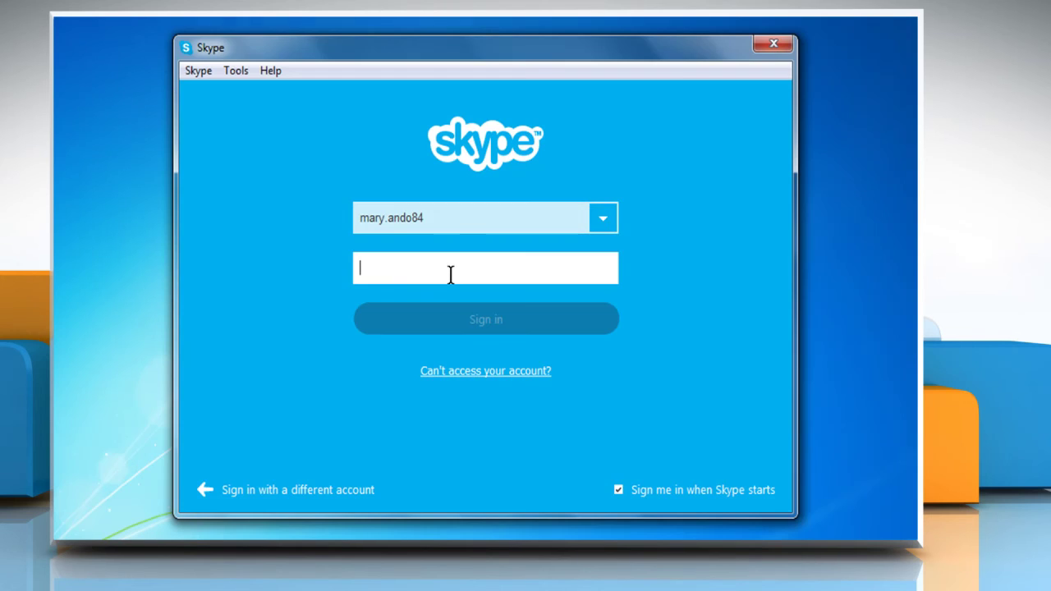
pyautogui.click(771, 44)
# Locate Skype 6.16 in Control Panel's installed programs, then show the Start menu restart options.
pyautogui.click(88, 512)
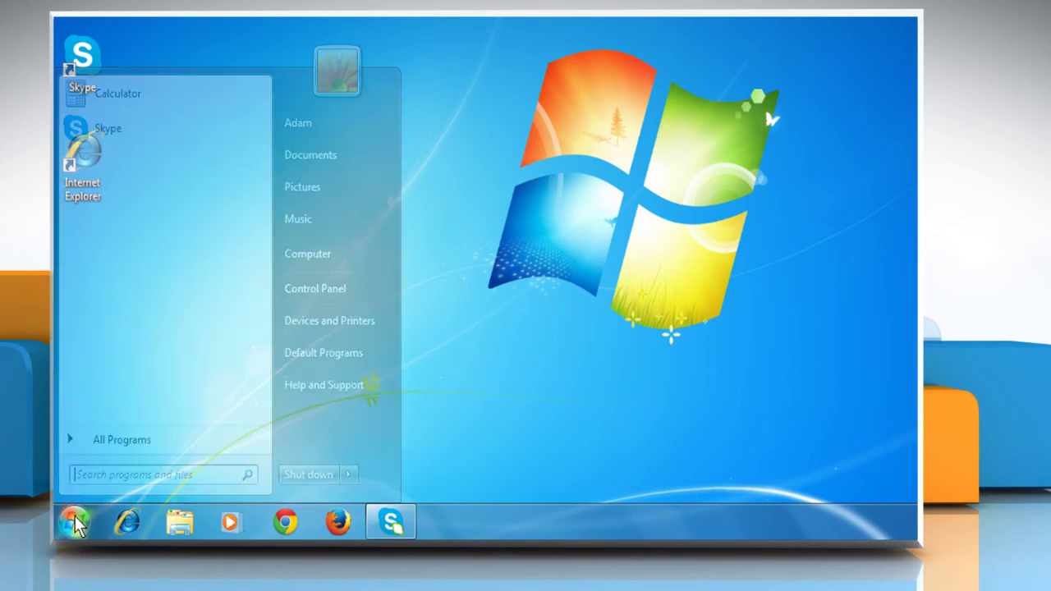
pyautogui.click(319, 293)
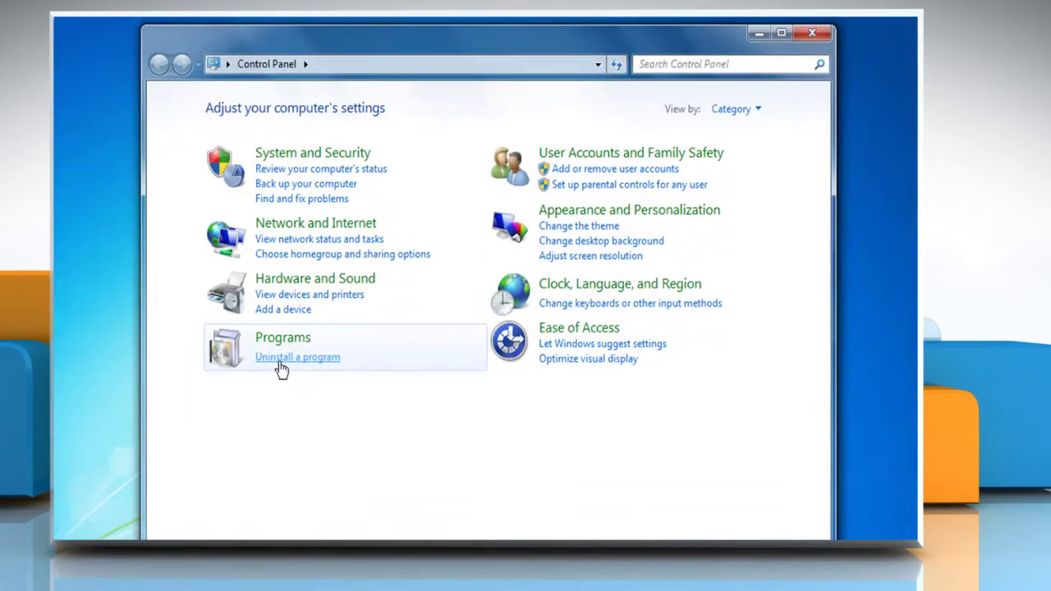
pyautogui.click(296, 361)
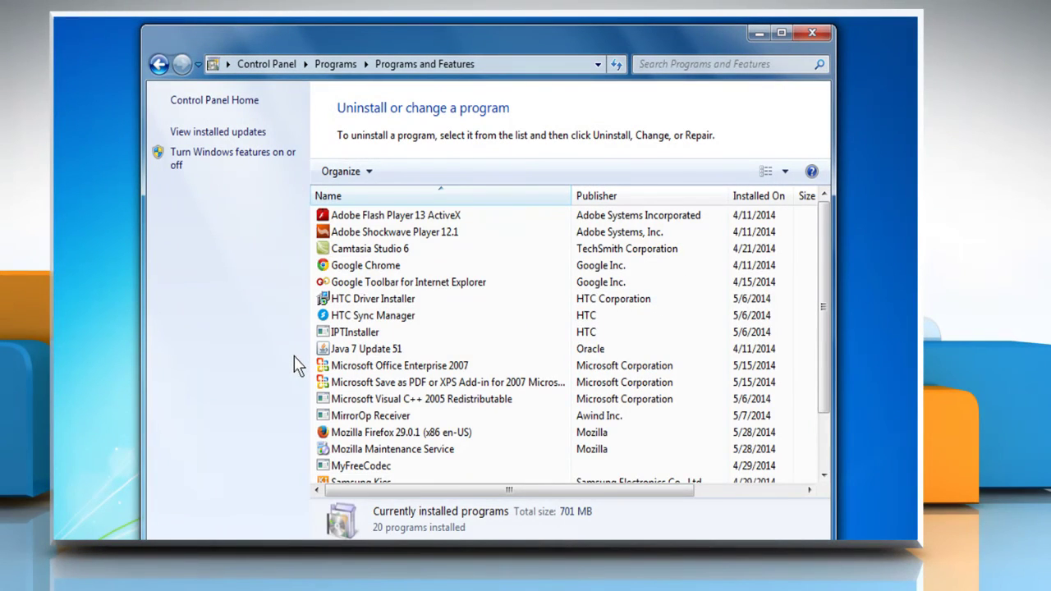
pyautogui.scroll(-2, 297, 364)
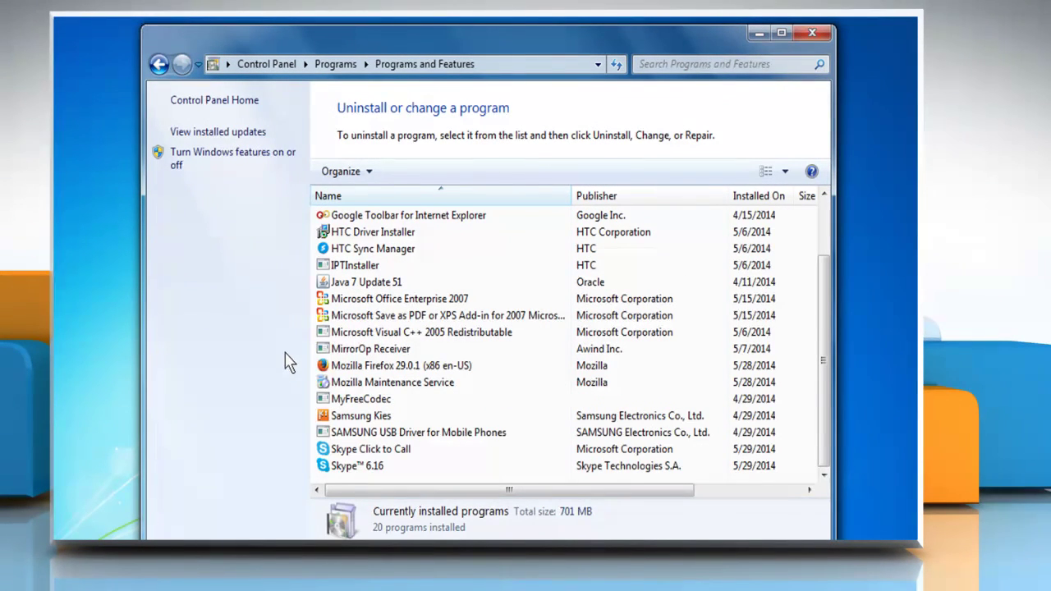
pyautogui.click(351, 468)
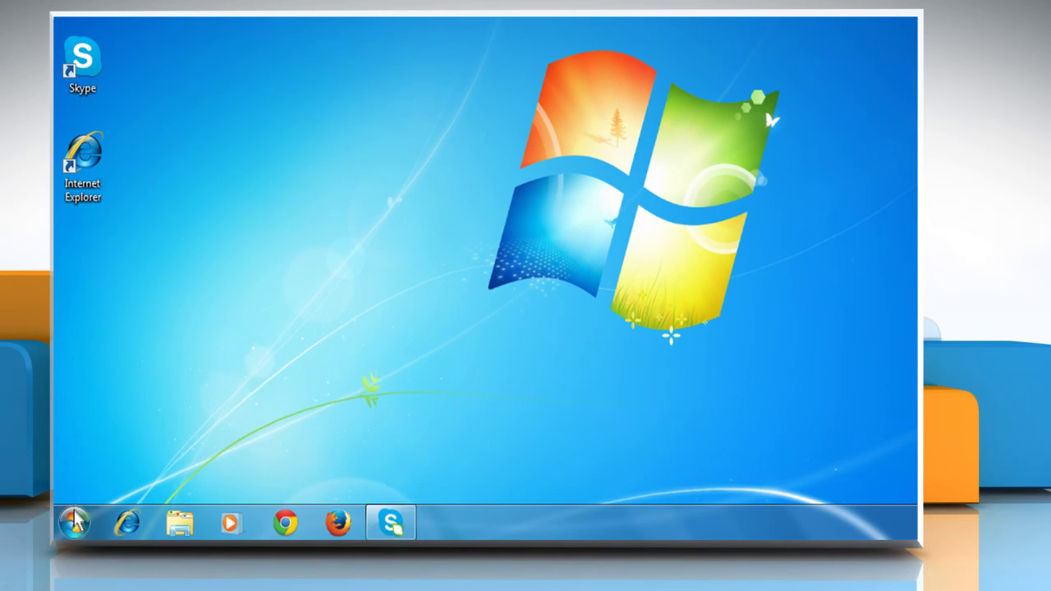
pyautogui.click(73, 521)
pyautogui.click(348, 476)
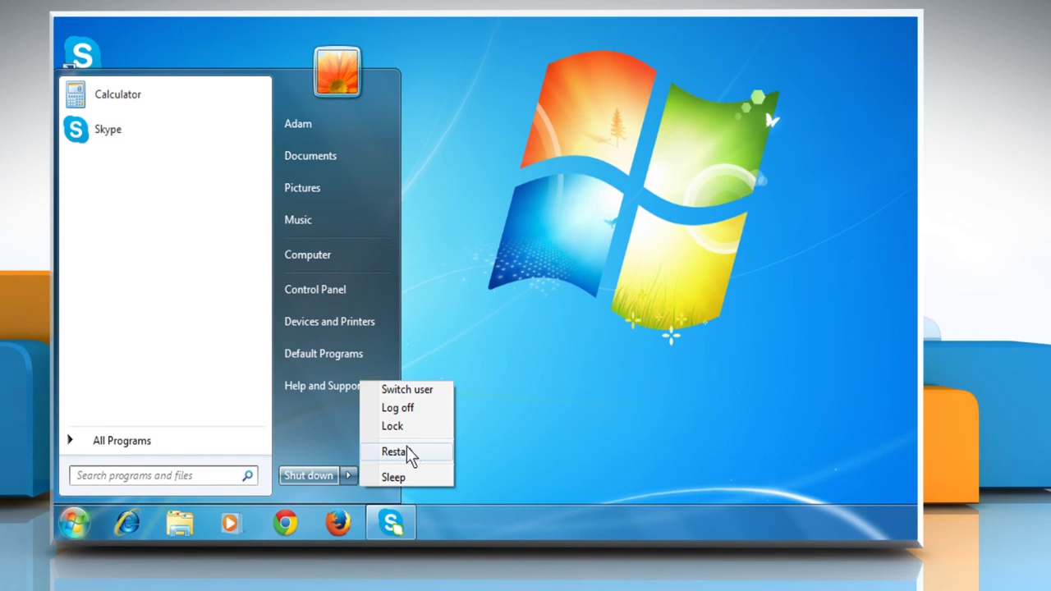